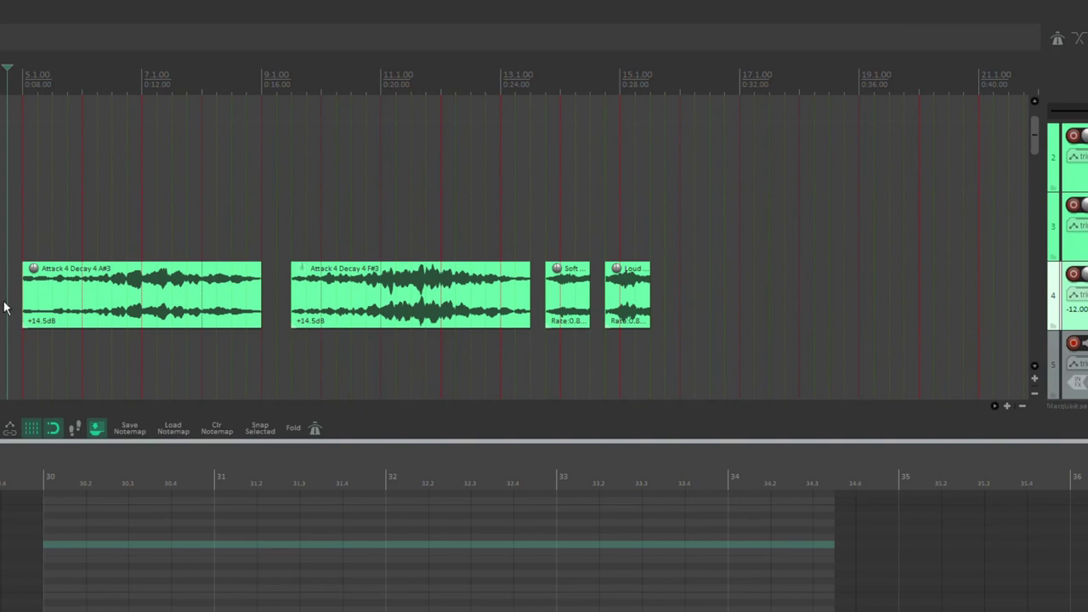
# - Draw a two-bar note starting at bar 30 in the piano roll and audition the Attack 4 Decay 4 A#3 clip
pyautogui.scroll(2, 4, 308)
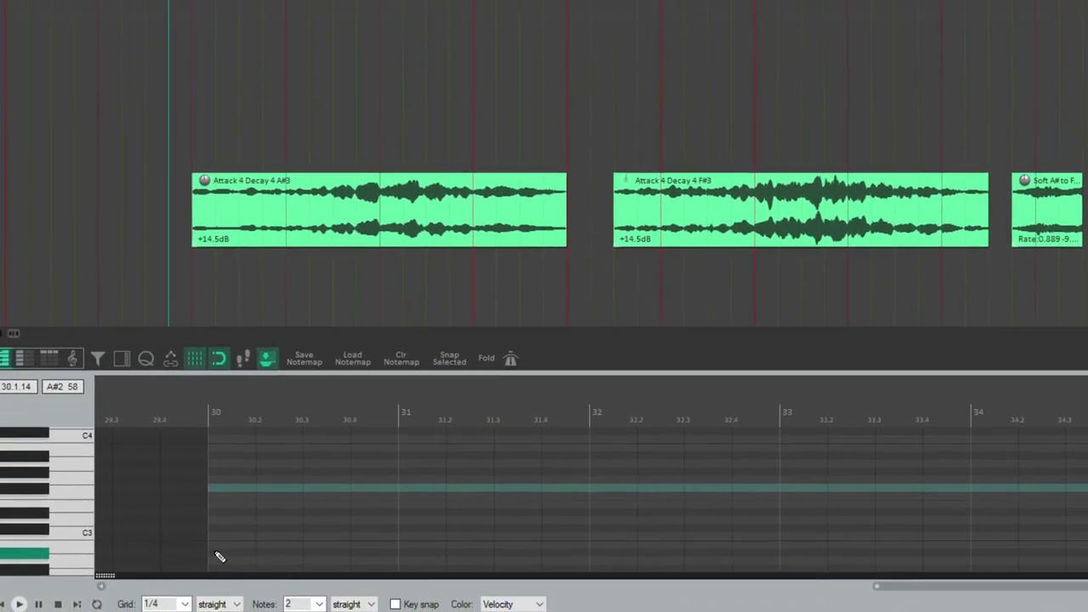
pyautogui.moveTo(48, 602); pyautogui.dragTo(318, 609)
pyautogui.moveTo(517, 564); pyautogui.dragTo(571, 567)
pyautogui.click(281, 188)
pyautogui.press('space')
pyautogui.press('space')
# - Raise the two-bar note at bar 30 by eight semitones
pyautogui.press('Up')
pyautogui.press('Up')
pyautogui.press('Up')
pyautogui.press('Up')
pyautogui.press('Up')
pyautogui.press('Up')
pyautogui.press('Up')
pyautogui.press('Up')
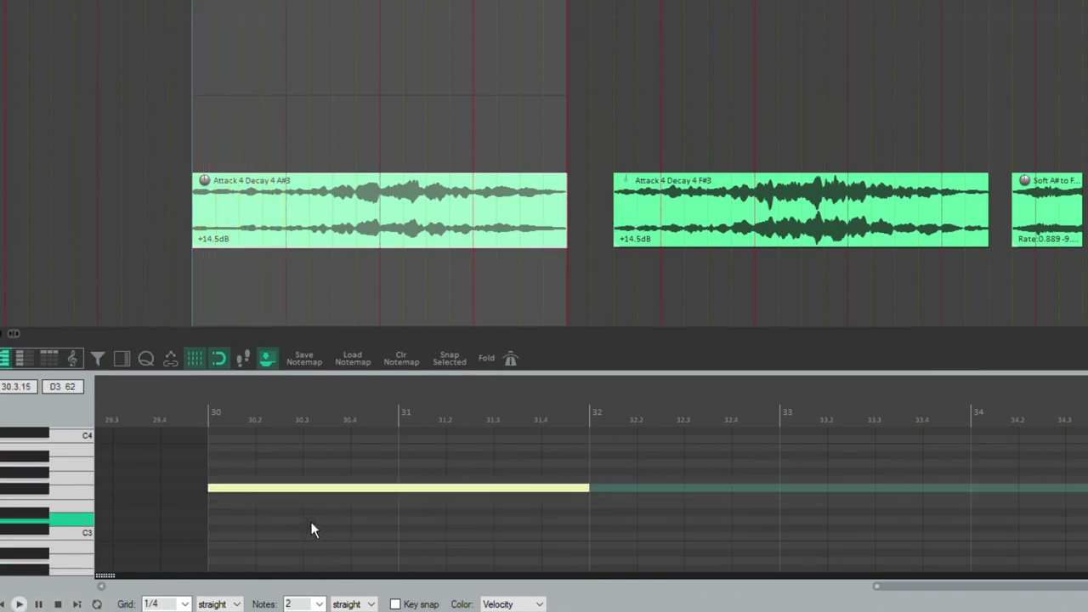
# - Audition the Attack 4 Decay 4 F#3 clip
pyautogui.click(651, 210)
pyautogui.press('space')
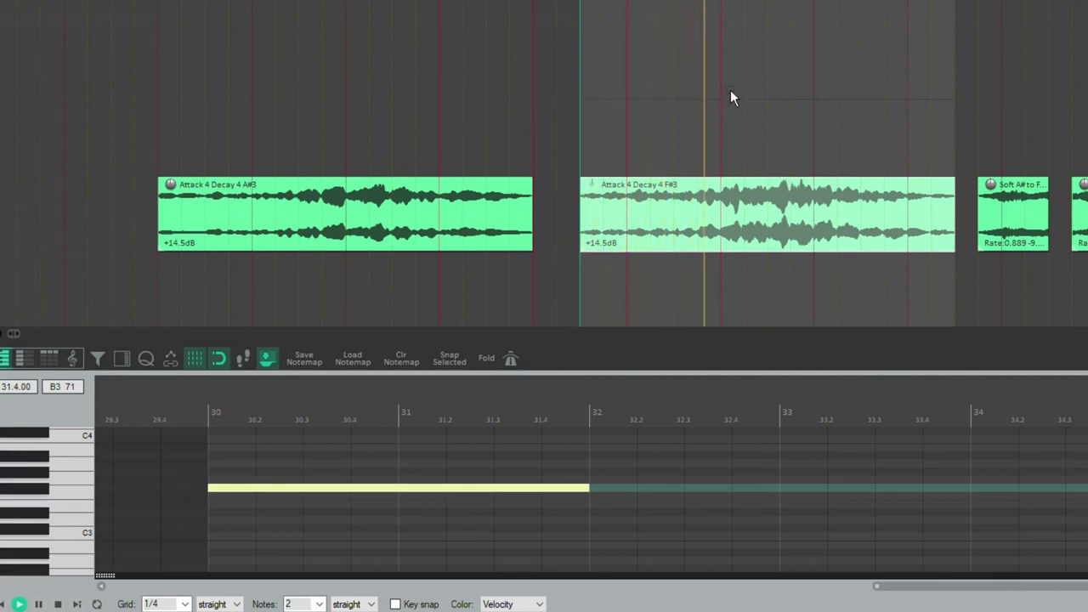
pyautogui.press('space')
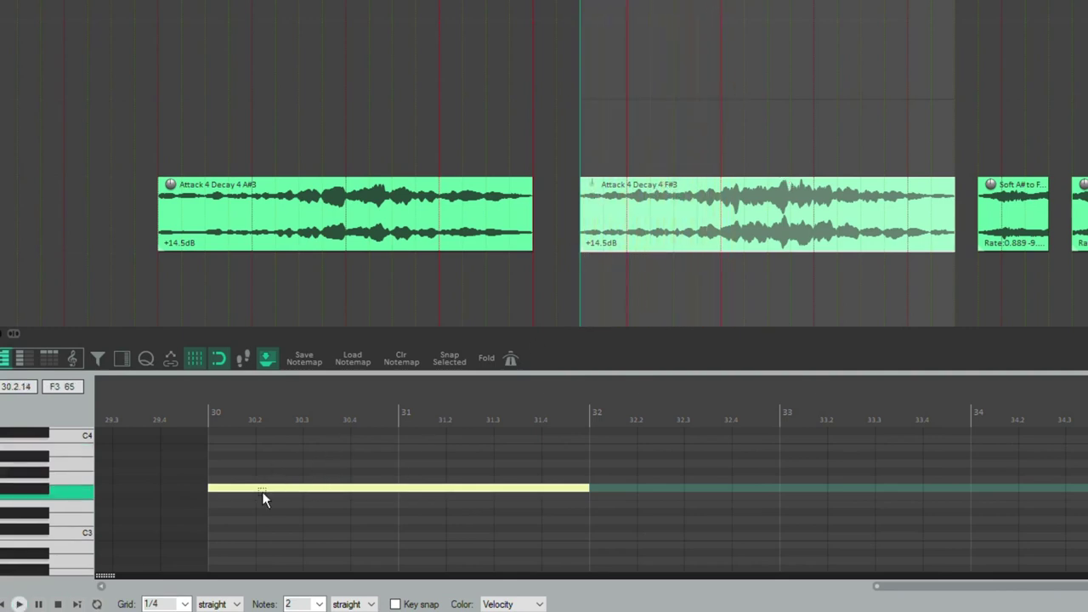
# - Lower the bar 30 note by nine semitones and draw an overlapping F#3 note from 30.3 to 32.4
pyautogui.press('Down')
pyautogui.press('Down')
pyautogui.press('Down')
pyautogui.press('Down')
pyautogui.press('Down')
pyautogui.press('Down')
pyautogui.press('Down')
pyautogui.press('Down')
pyautogui.press('Down')
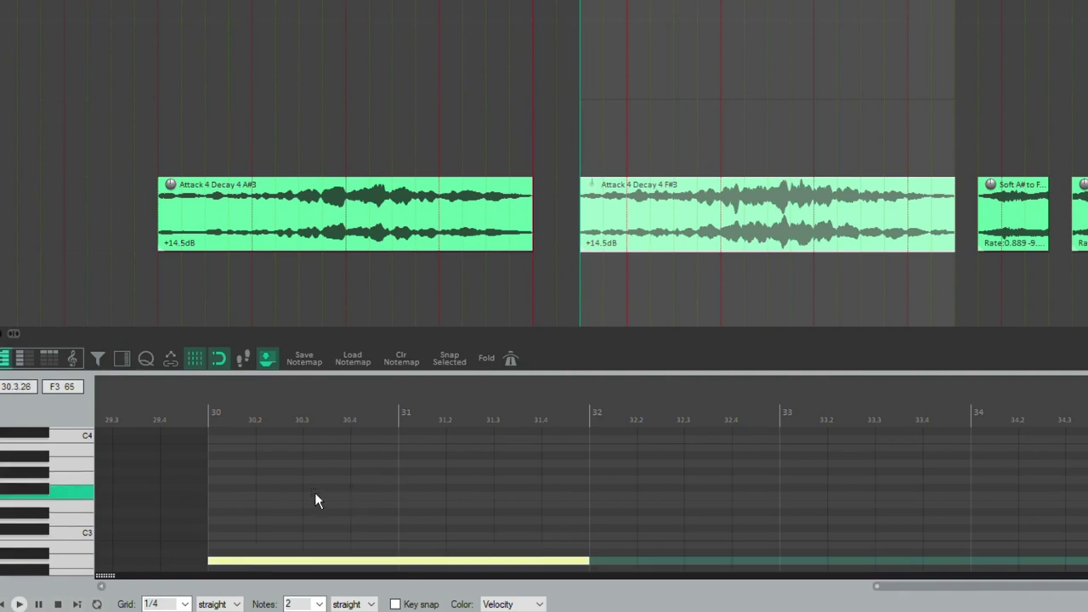
pyautogui.moveTo(310, 491); pyautogui.dragTo(731, 490)
# - Move the F#3 clip to the track above, starting two beats after the A#3 clip, and play the overlap
pyautogui.moveTo(681, 201); pyautogui.dragTo(325, 145)
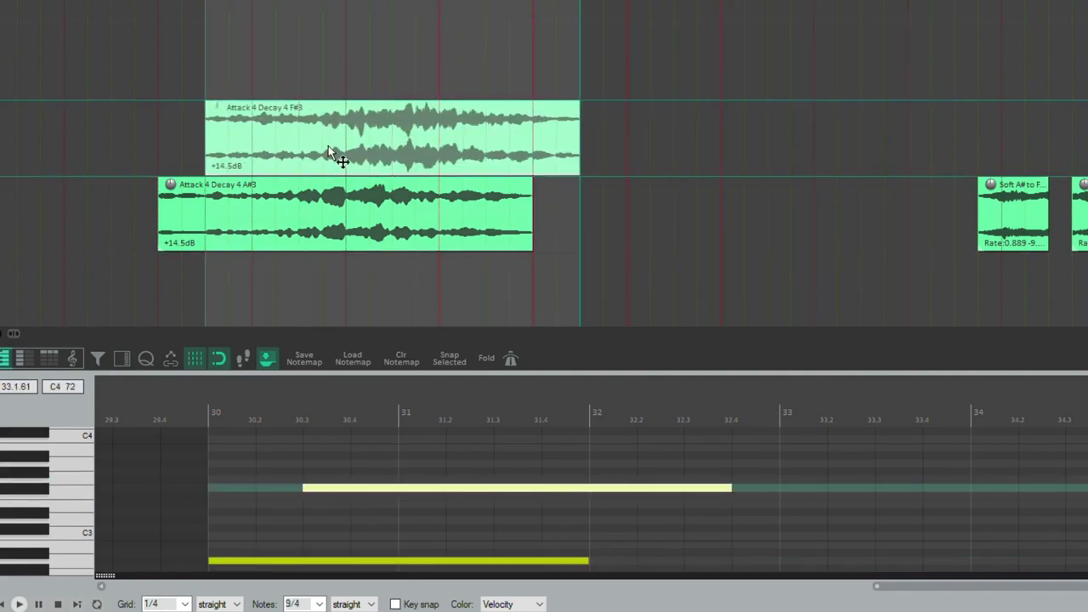
pyautogui.press('space')
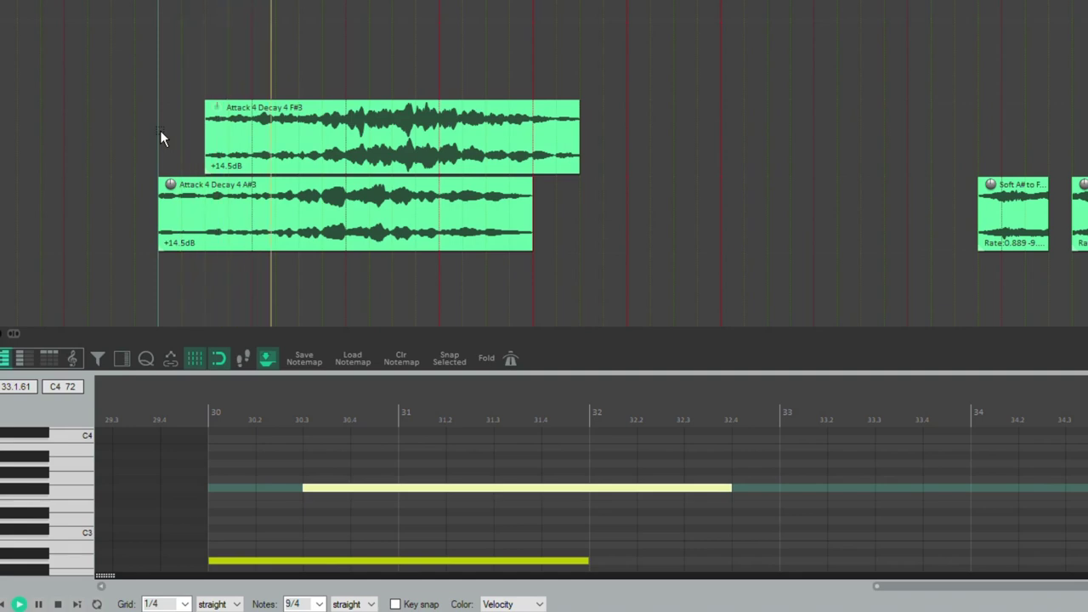
pyautogui.press('space')
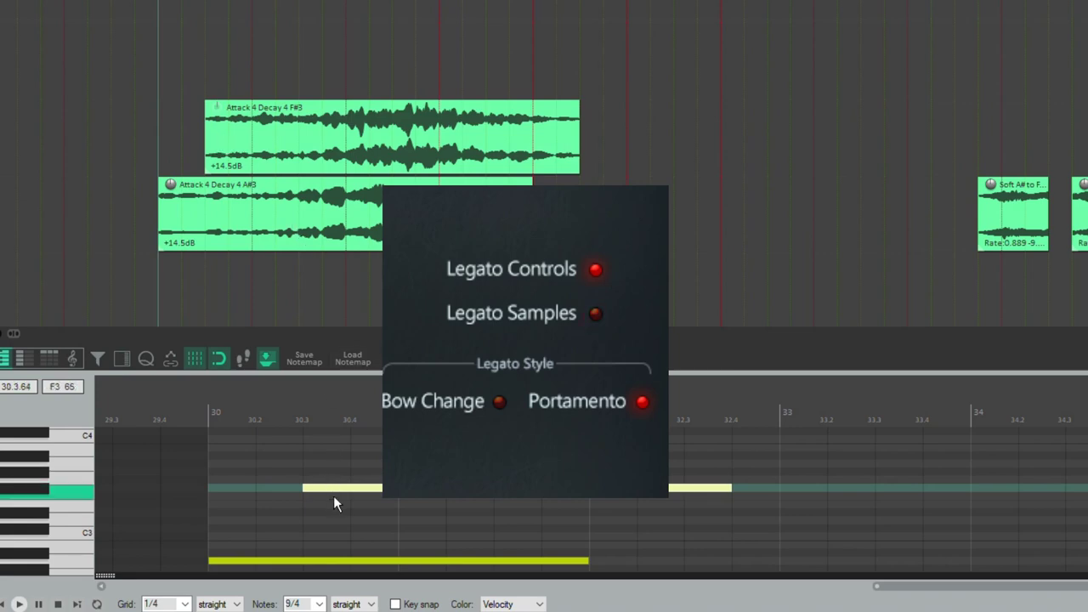
# - Align the F#3 clip with the A#3 clip and trim its start to about one and a half beats in, checking by playback
pyautogui.moveTo(269, 167); pyautogui.dragTo(222, 166)
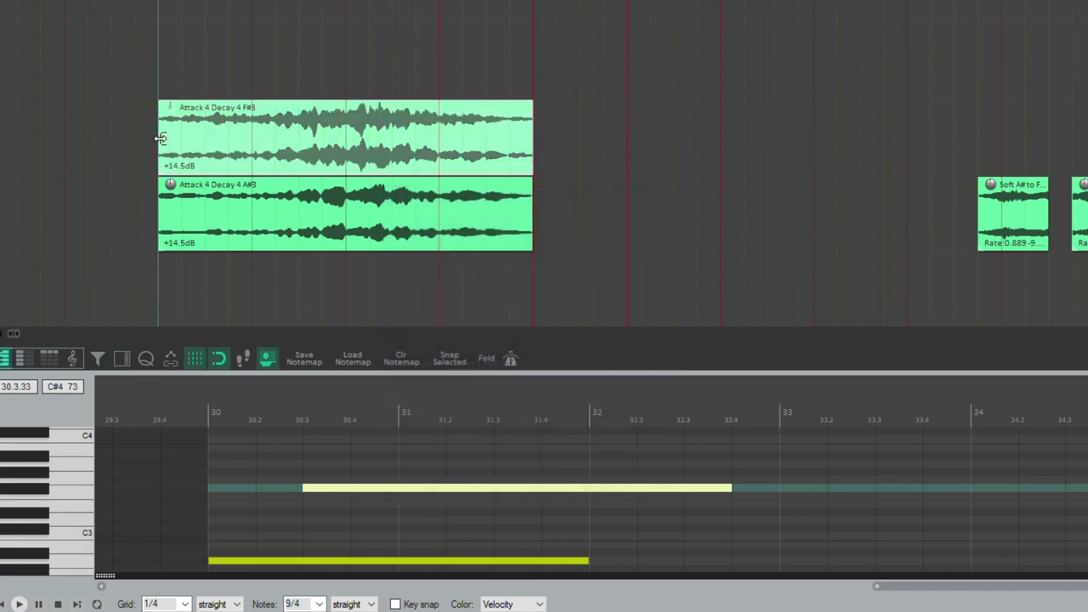
pyautogui.moveTo(161, 138); pyautogui.dragTo(202, 144)
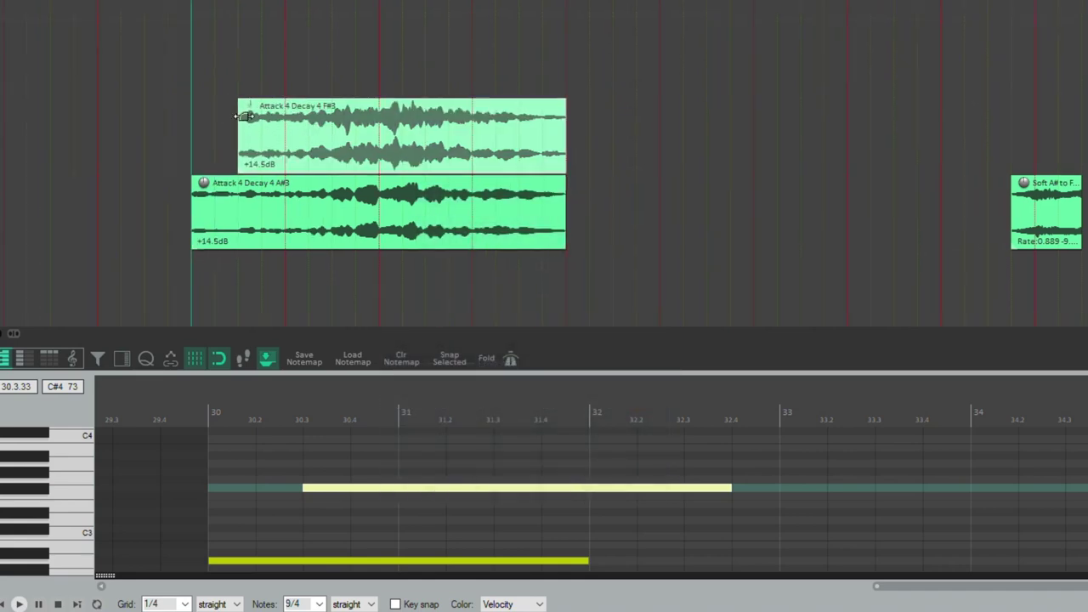
pyautogui.press('space')
pyautogui.scroll(3, 220, 161)
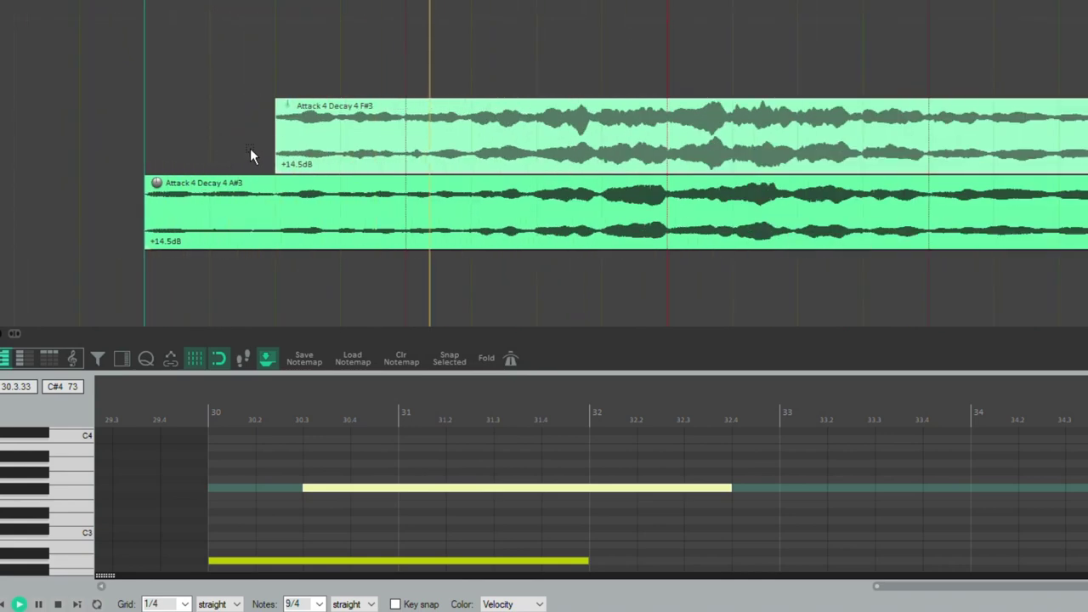
pyautogui.press('space')
pyautogui.moveTo(279, 134); pyautogui.dragTo(246, 133)
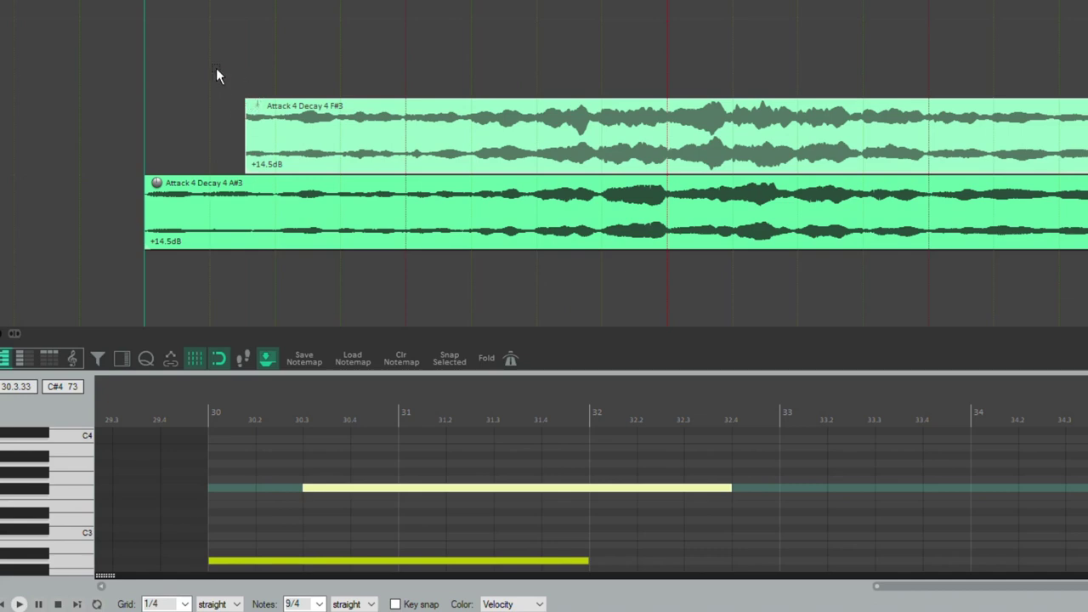
# - Add a fade-in of about half a beat to the start of the F#3 clip
pyautogui.moveTo(216, 68); pyautogui.dragTo(273, 56)
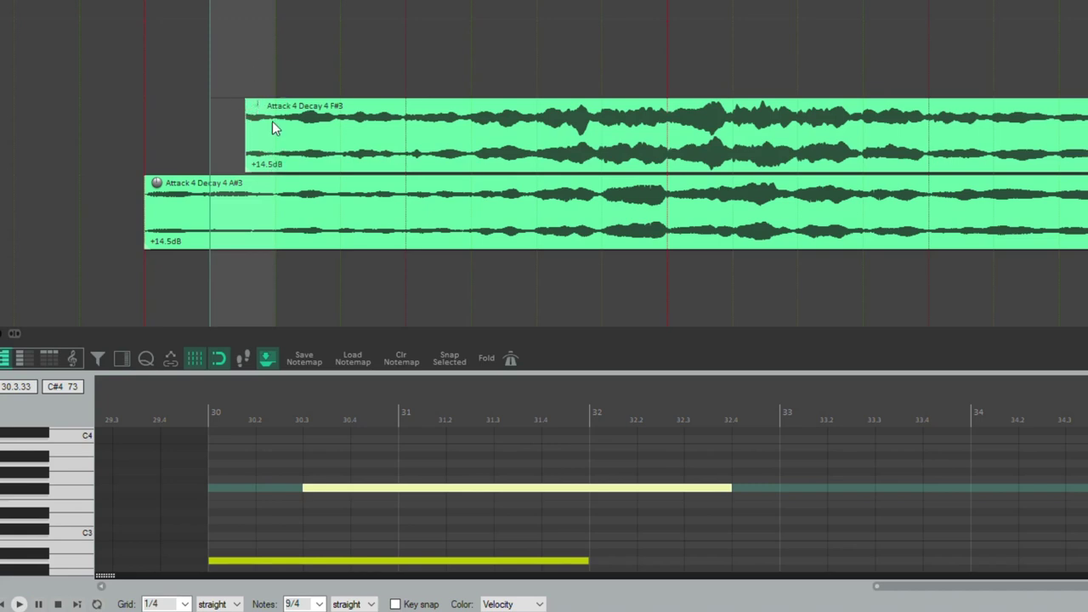
pyautogui.moveTo(242, 102); pyautogui.dragTo(411, 126)
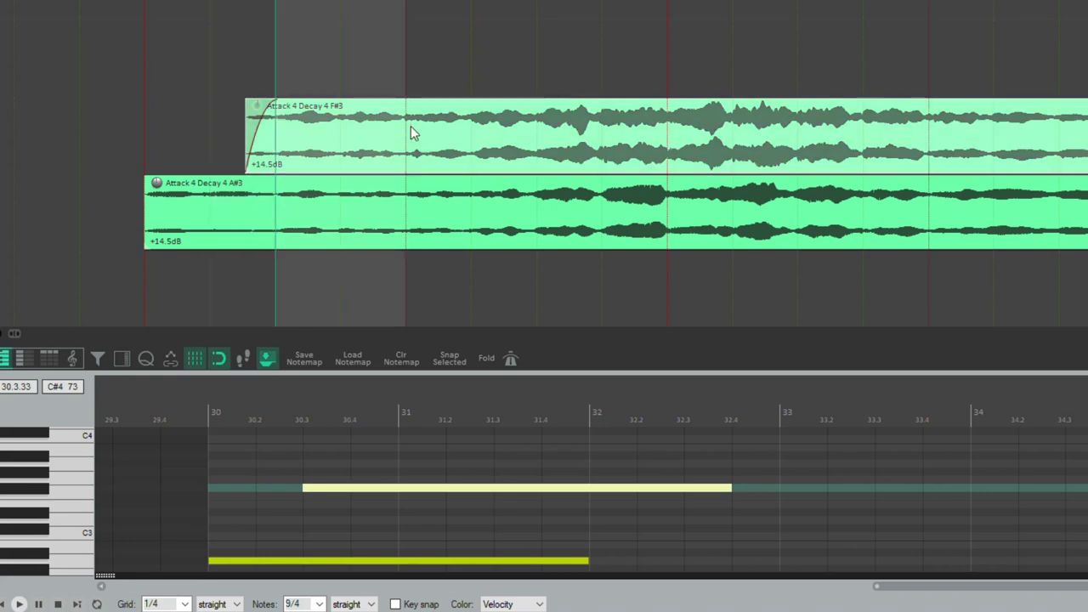
pyautogui.scroll(-3, 373, 134)
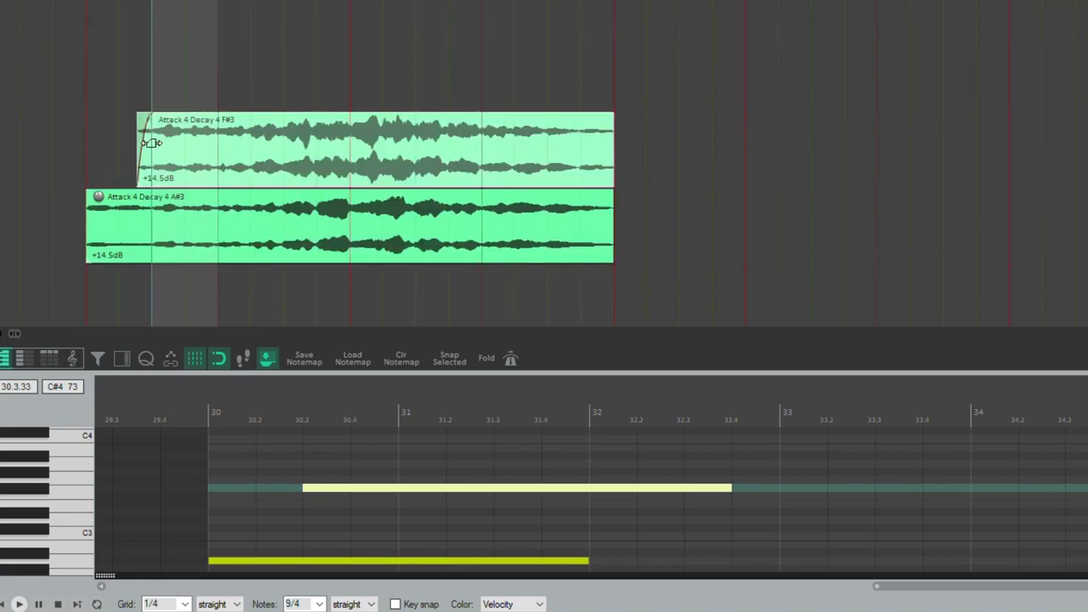
# - Undo the fade-in on the F#3 clip and move that clip up one track
pyautogui.hotkey('ctrl', 'z')
pyautogui.hotkey('ctrl', 'z')
pyautogui.hotkey('ctrl', 'z')
pyautogui.scroll(-3, 291, 168)
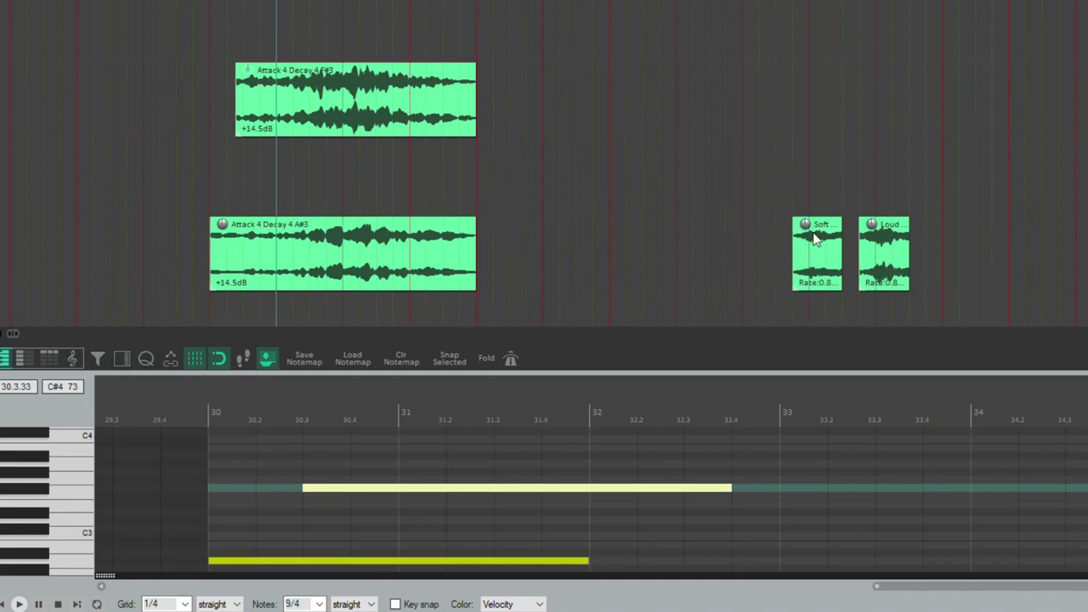
# - Place the Soft A# to F# shift clip on the track between the two sustain clips, starting one beat after the A#3 clip
pyautogui.moveTo(821, 246); pyautogui.dragTo(272, 170)
pyautogui.scroll(3, 225, 213)
pyautogui.moveTo(174, 189); pyautogui.dragTo(274, 193)
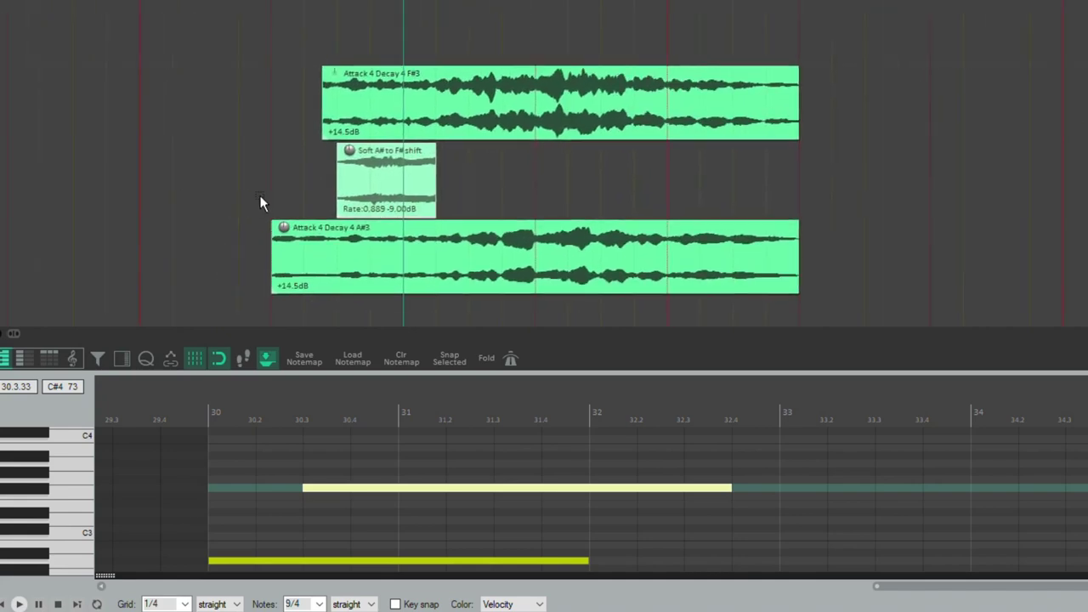
pyautogui.scroll(2, 274, 200)
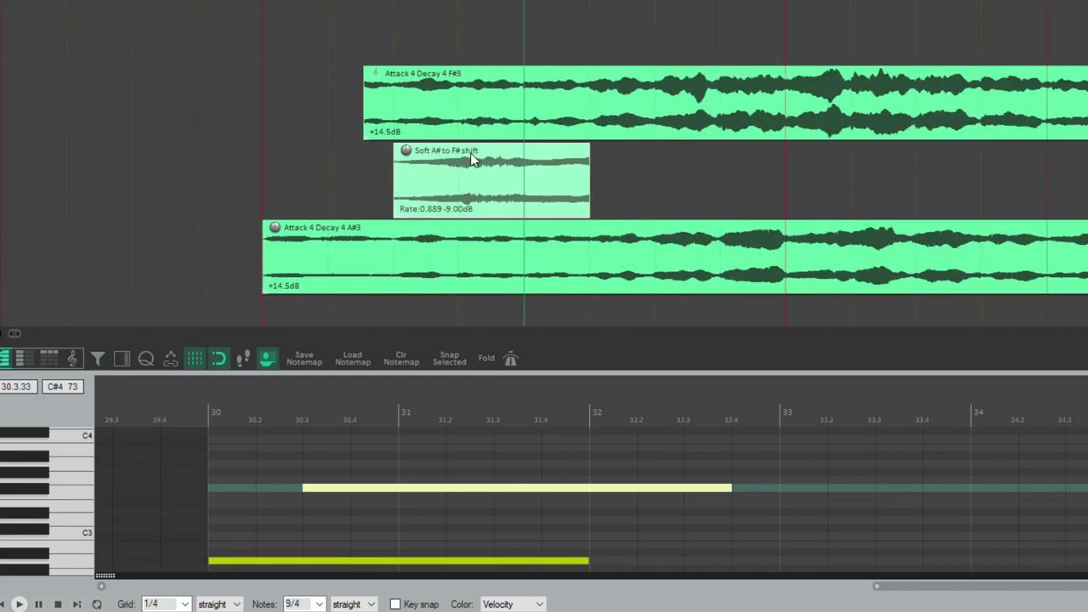
pyautogui.moveTo(472, 160); pyautogui.dragTo(391, 170)
pyautogui.hscroll(2, 356, 109)
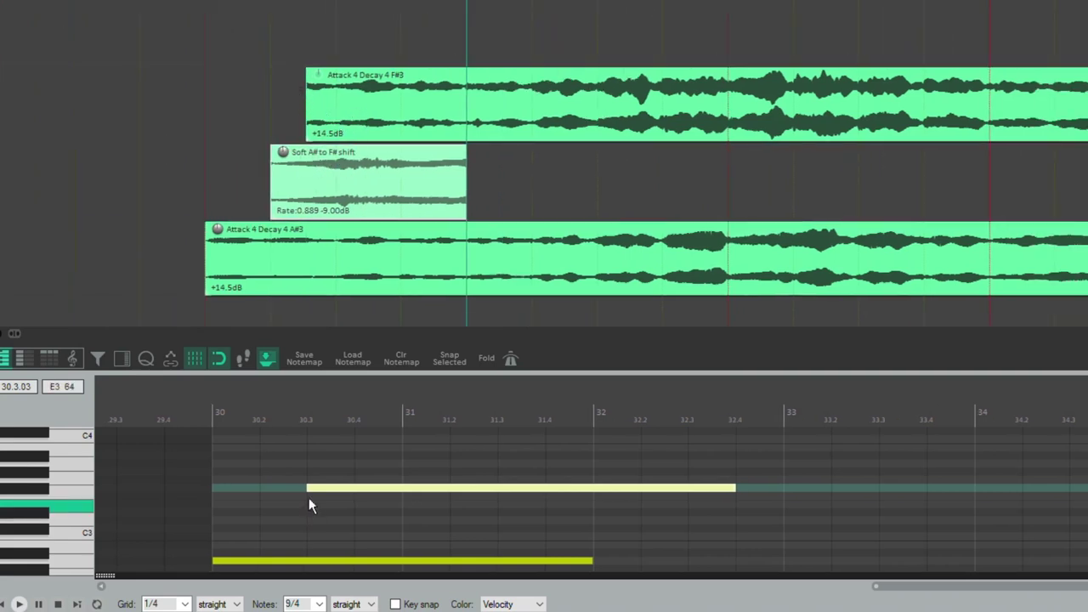
# - Extend the start of the upper piano-roll note about half a beat earlier, between 30.2 and 30.3
pyautogui.moveTo(306, 489); pyautogui.dragTo(277, 520)
pyautogui.moveTo(262, 461); pyautogui.dragTo(307, 456)
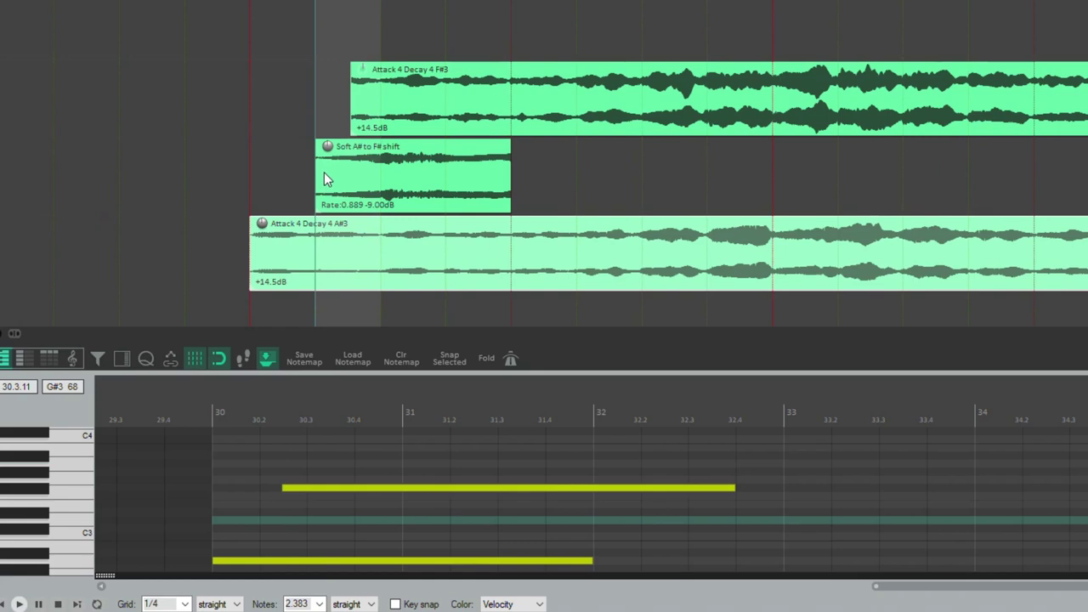
# - Trim and fade in the start of the Soft A# to F# shift clip, and trim the F#3 clip to start two beats after A#3
pyautogui.moveTo(326, 178); pyautogui.dragTo(352, 175)
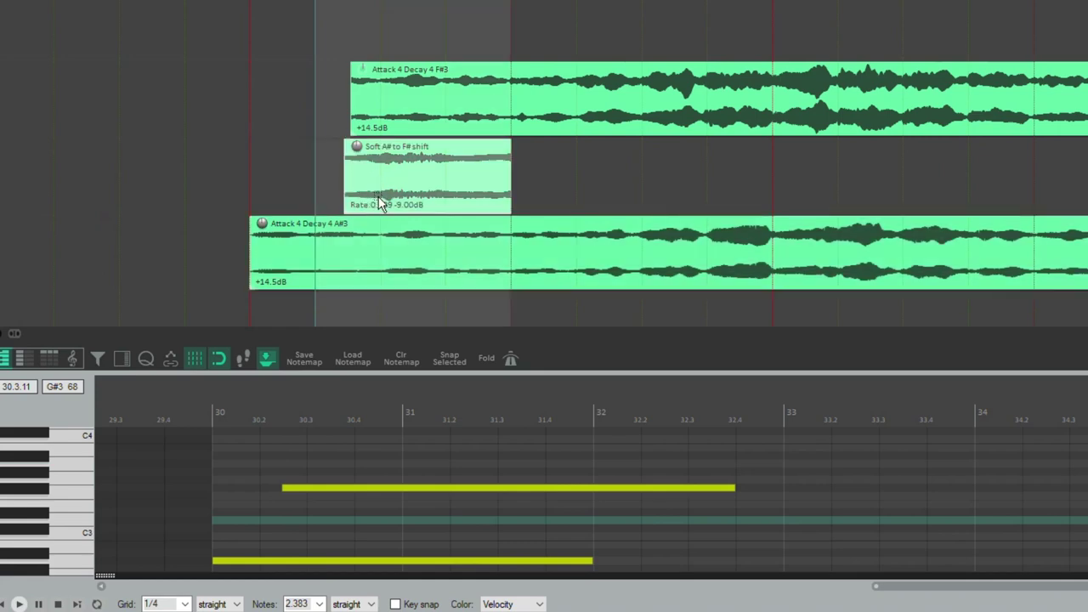
pyautogui.moveTo(346, 146)
pyautogui.mouseDown()
pyautogui.moveTo(382, 155)
pyautogui.moveTo(342, 168)
pyautogui.mouseUp()
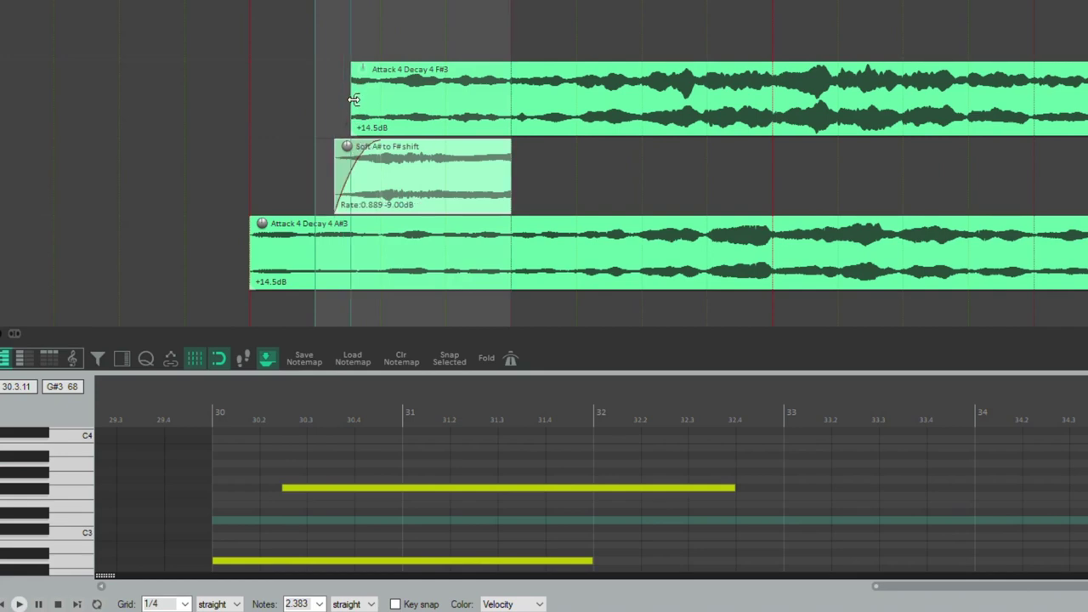
pyautogui.moveTo(354, 98); pyautogui.dragTo(380, 98)
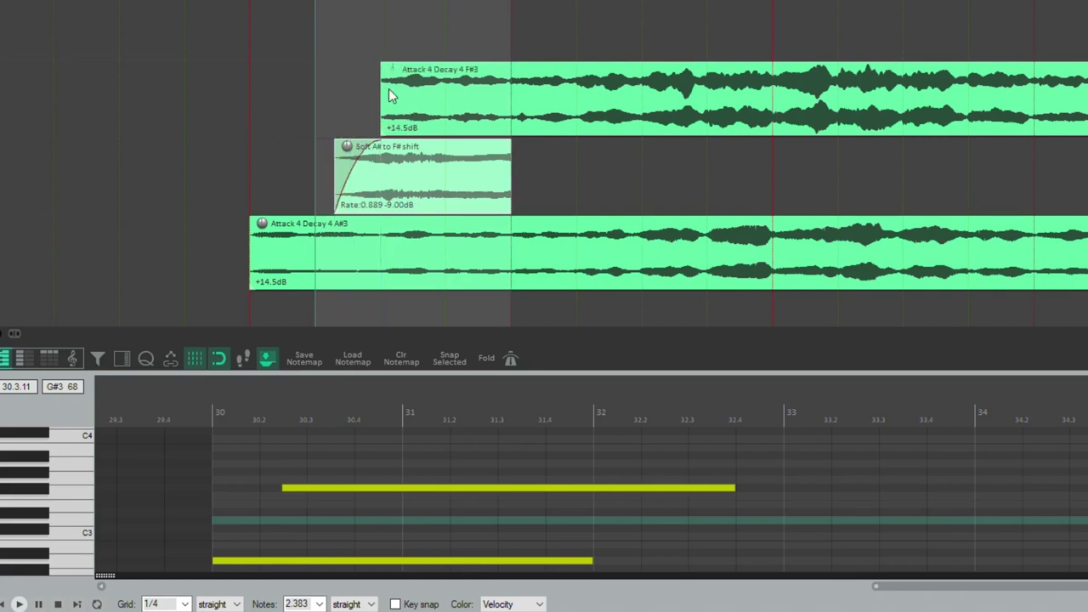
pyautogui.click(411, 87)
pyautogui.moveTo(389, 95); pyautogui.dragTo(635, 85)
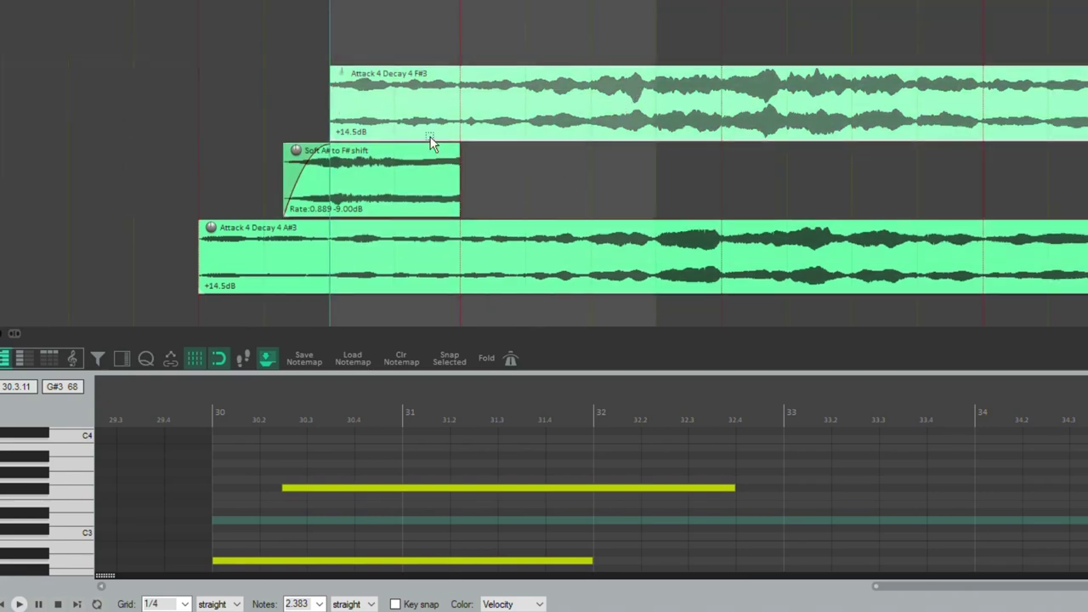
# - Shorten the Soft shift clip's end with a fade-out, give the F#3 clip a short fade-in, and play the transition
pyautogui.moveTo(457, 185); pyautogui.dragTo(369, 209)
pyautogui.moveTo(368, 150); pyautogui.dragTo(337, 180)
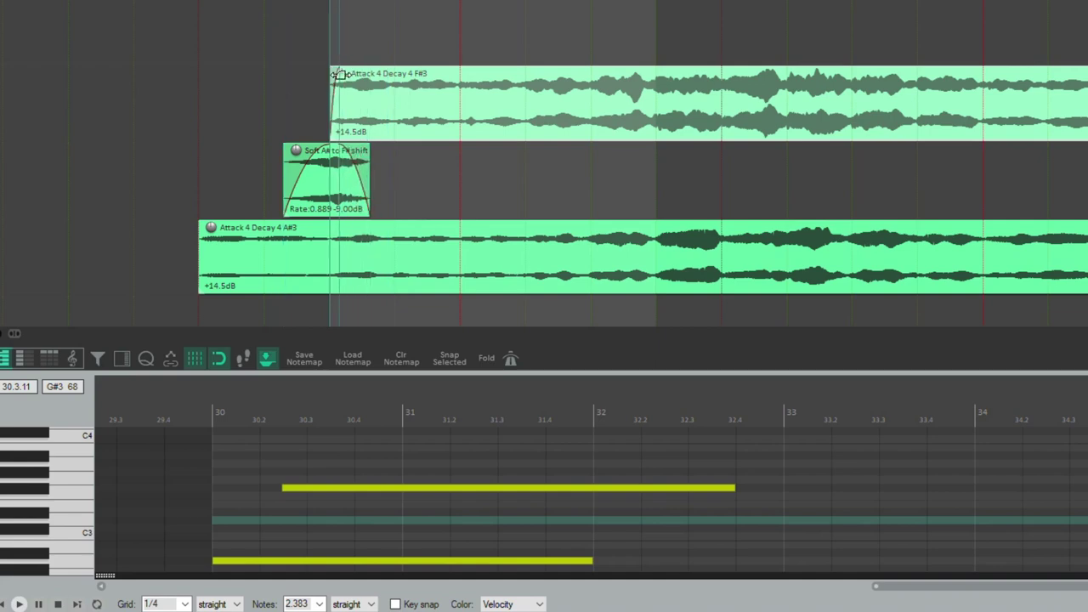
pyautogui.moveTo(318, 85); pyautogui.dragTo(340, 88)
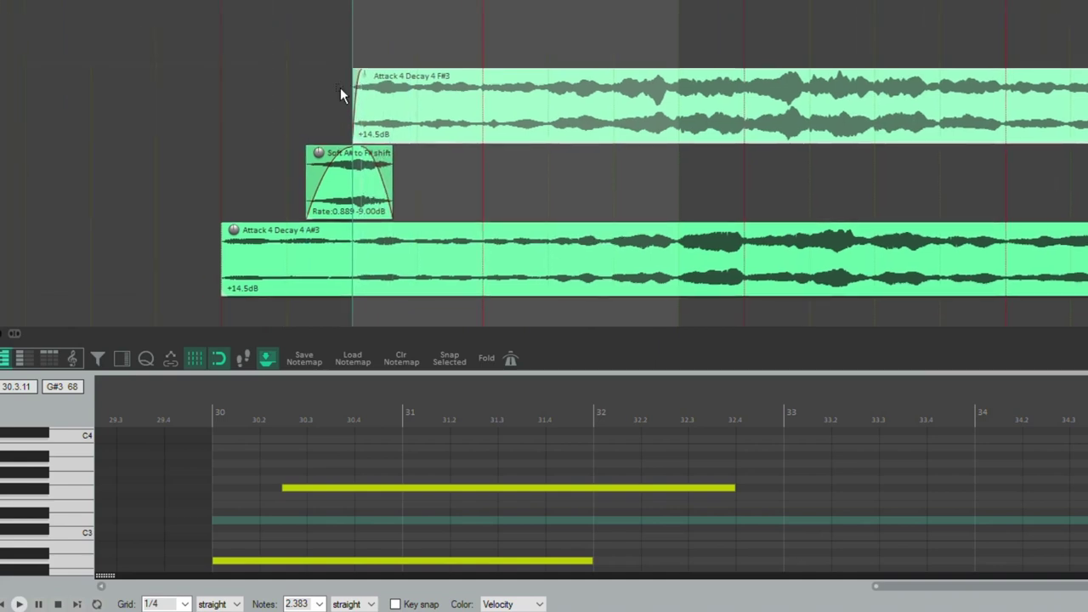
pyautogui.click(227, 162)
pyautogui.press('space')
pyautogui.press('space')
# - Restore the Soft shift clip's start without a fade-in, align it with the A#3 clip's start, and set its volume to -7.30 dB
pyautogui.hscroll(1, 263, 177)
pyautogui.moveTo(277, 182); pyautogui.dragTo(400, 171)
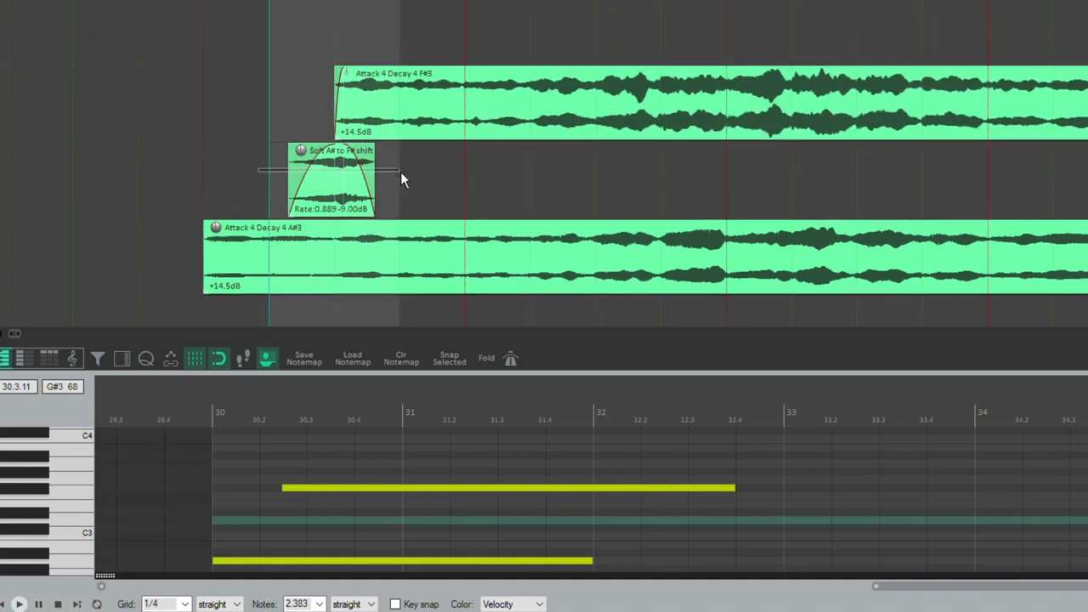
pyautogui.click(330, 173)
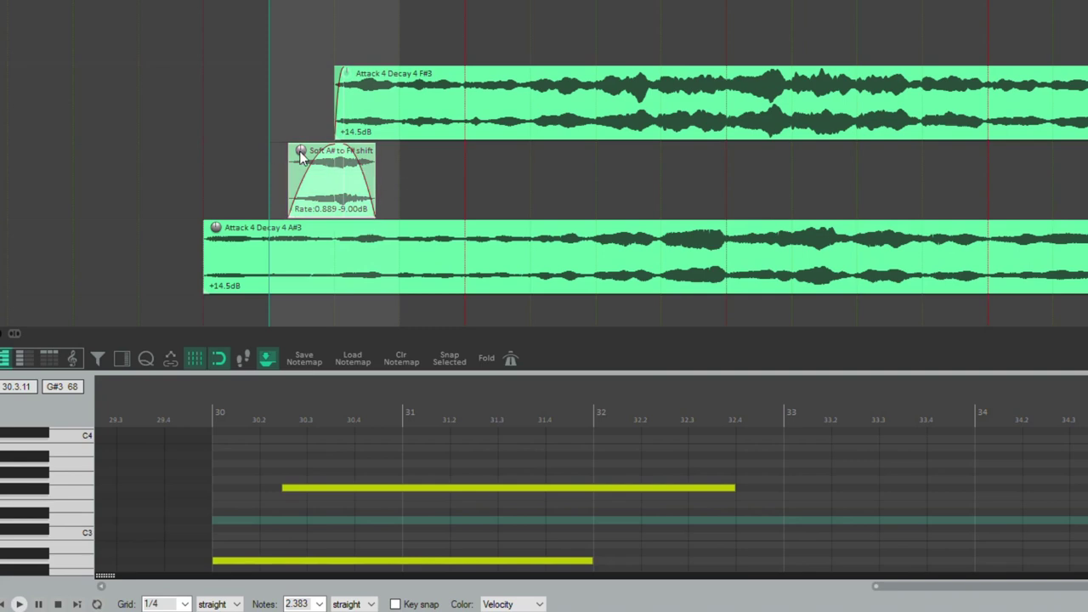
pyautogui.moveTo(300, 143); pyautogui.dragTo(260, 159)
pyautogui.doubleClick(335, 167)
pyautogui.hotkey('ctrl', 'z')
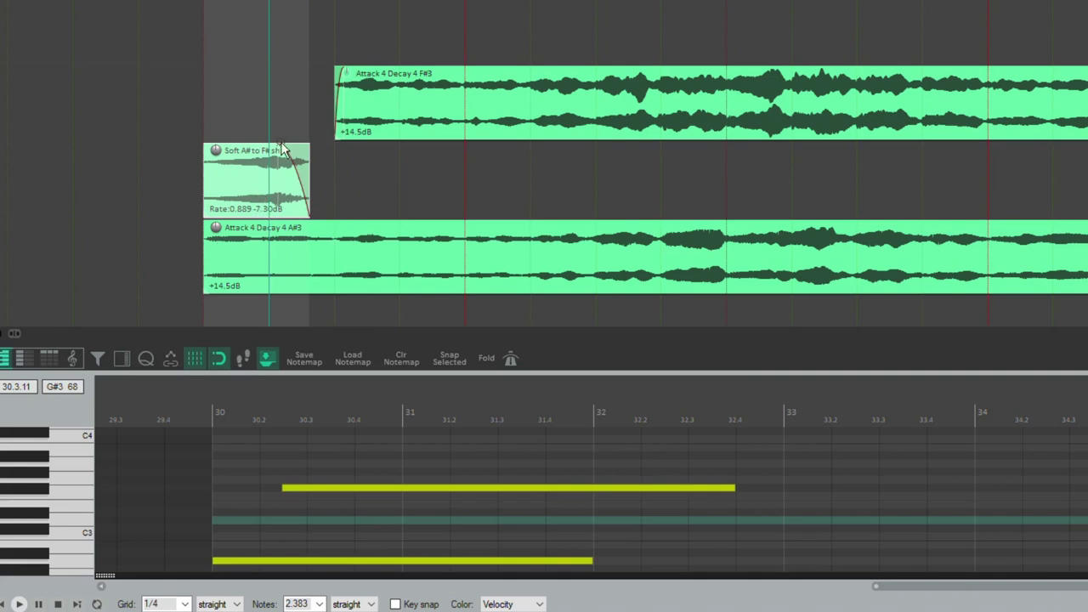
# - Lower the Soft A# to F# shift clip's volume to -12.3 dB
pyautogui.moveTo(220, 267); pyautogui.dragTo(393, 265)
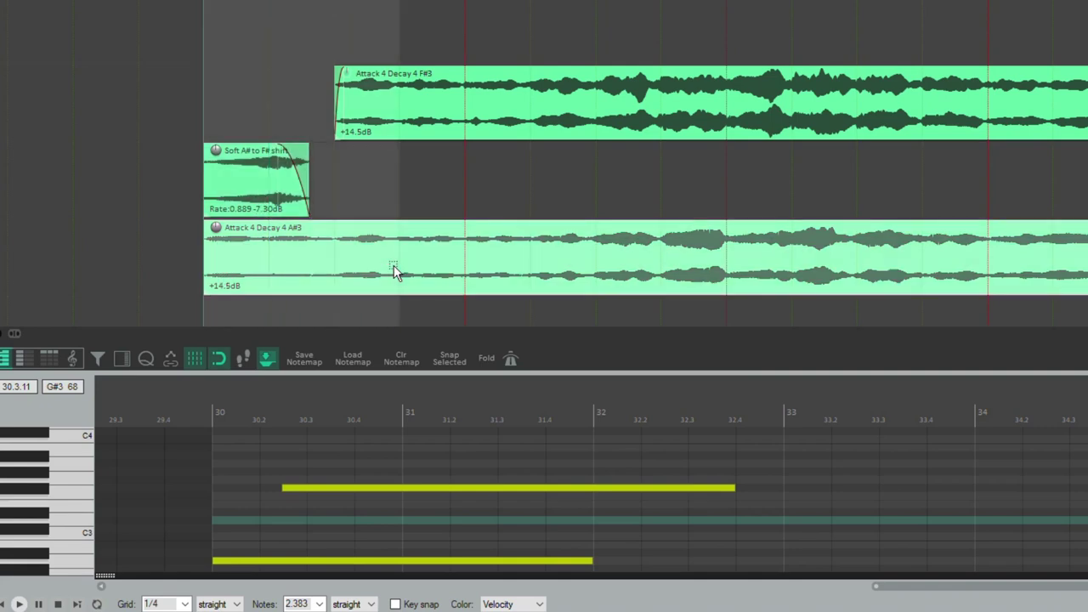
pyautogui.click(241, 162)
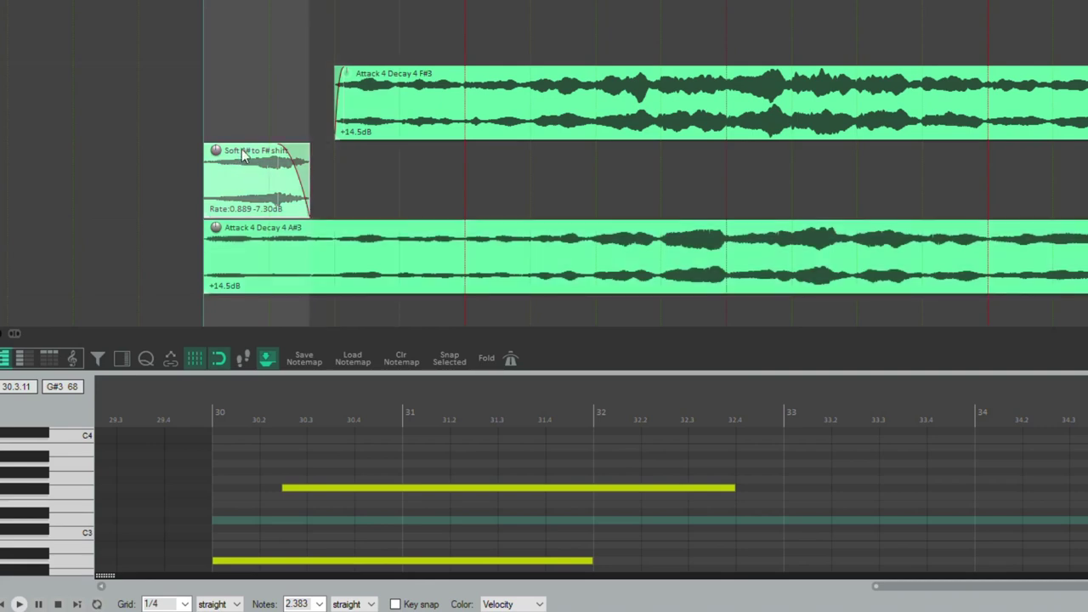
pyautogui.moveTo(214, 149); pyautogui.dragTo(214, 182)
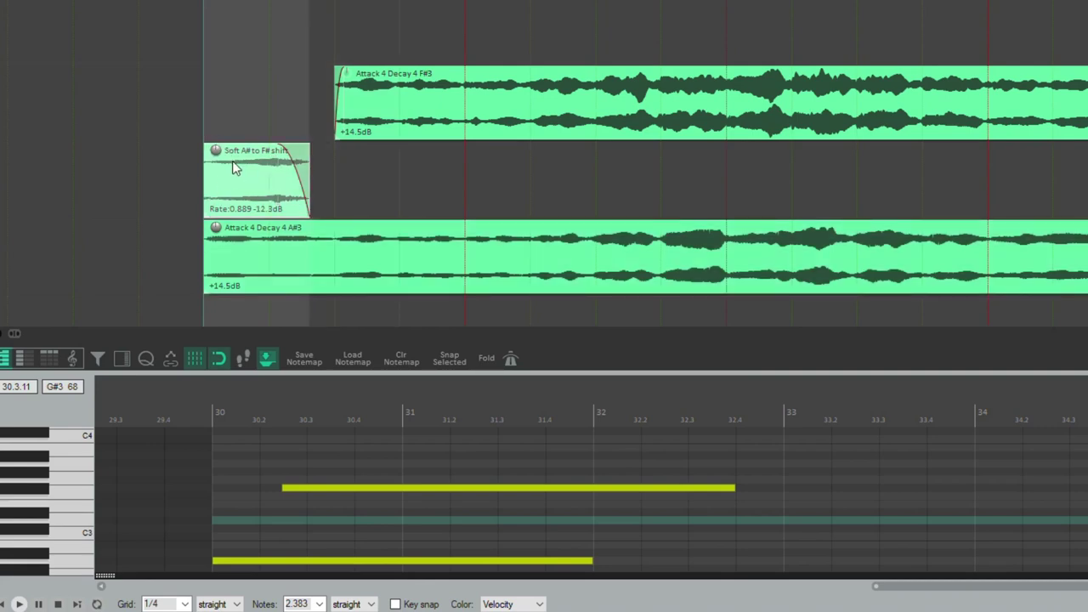
# - Set the Soft shift clip's volume to -6.30 dB and move it to start one beat after the F#3 clip's start
pyautogui.moveTo(479, 93); pyautogui.dragTo(451, 107)
pyautogui.click(234, 155)
pyautogui.moveTo(247, 162); pyautogui.dragTo(280, 134)
pyautogui.moveTo(323, 170); pyautogui.dragTo(344, 132)
pyautogui.moveTo(377, 168); pyautogui.dragTo(309, 157)
pyautogui.click(310, 157)
pyautogui.hscroll(1, 321, 148)
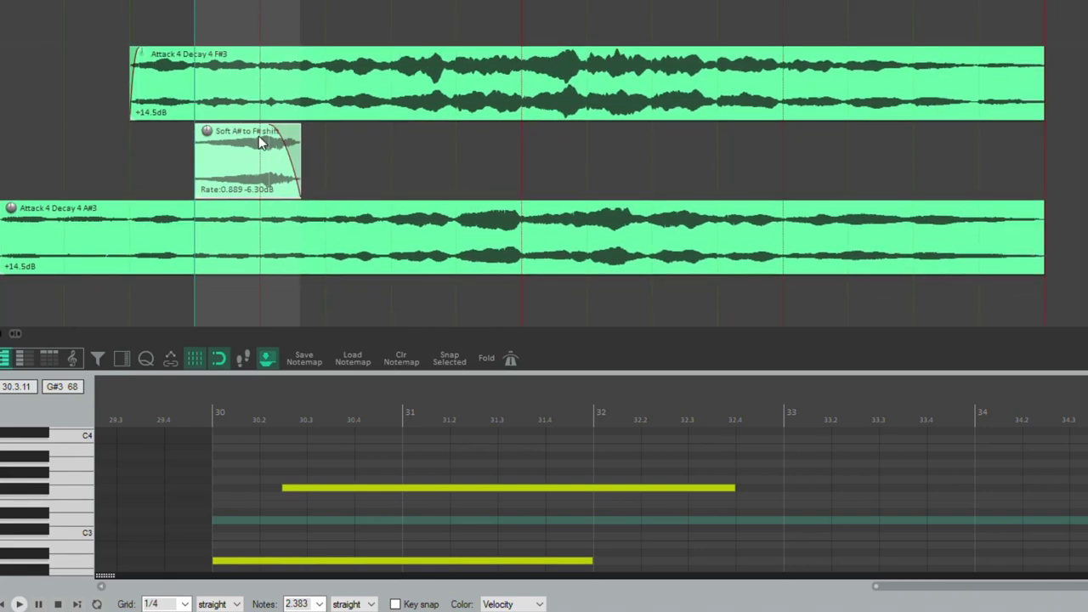
# - Delete the Soft A# to F# shift clip and bring the Loud shift clip over to the overlapping sustain clips
pyautogui.press('Delete')
pyautogui.moveTo(266, 251); pyautogui.dragTo(774, 253)
pyautogui.moveTo(443, 188); pyautogui.dragTo(493, 180)
pyautogui.press('s')
pyautogui.scroll(-4, 493, 180)
pyautogui.click(867, 195)
pyautogui.moveTo(867, 204); pyautogui.dragTo(284, 151)
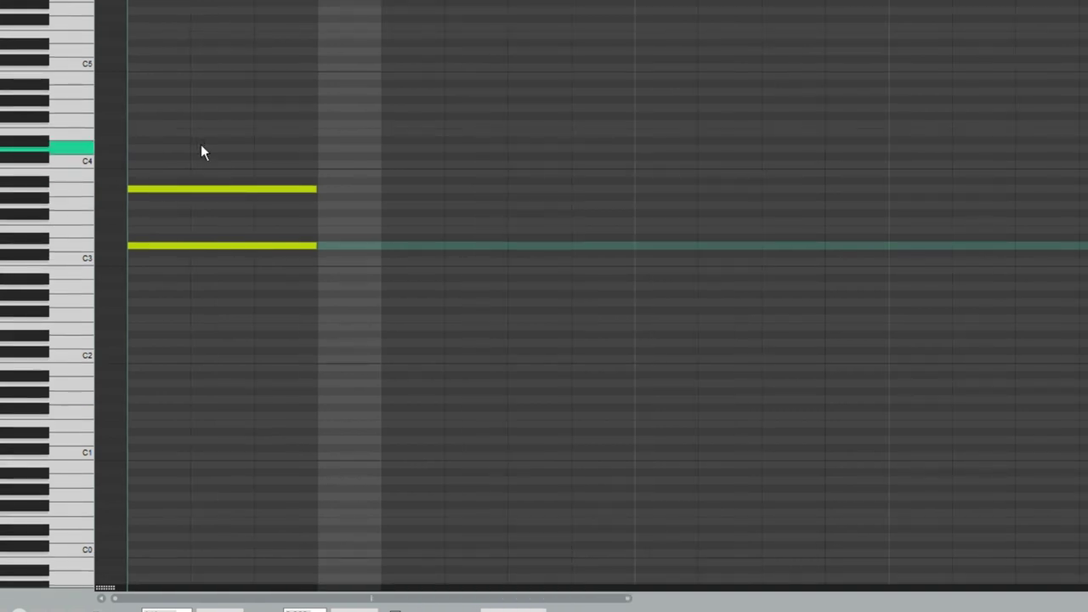
# - Play back the two stacked notes in the piano roll
pyautogui.press('space')
pyautogui.press('space')
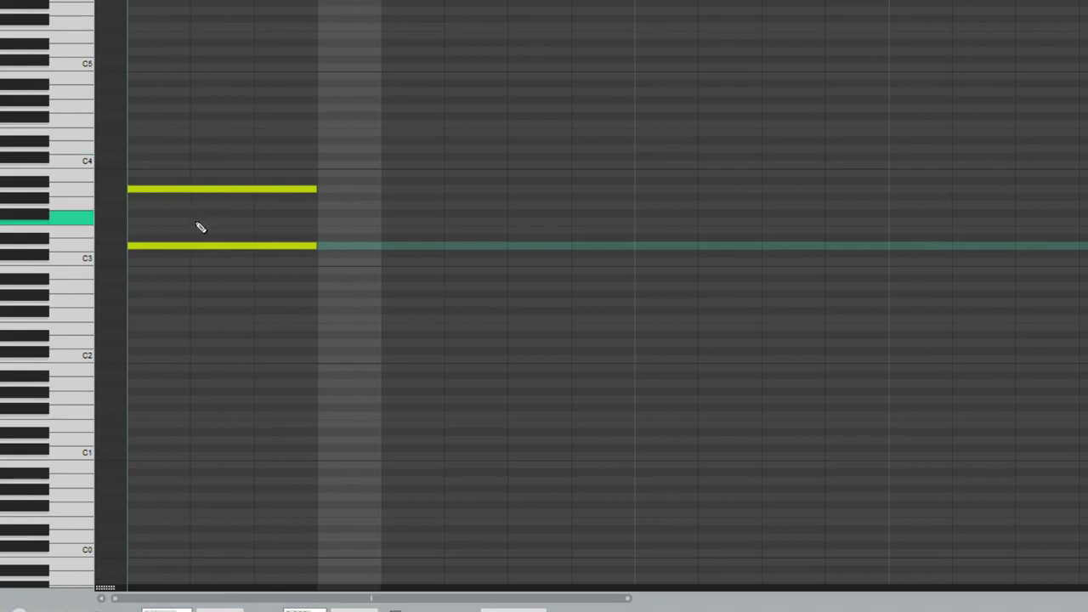
# - Add an F3 note that starts one grid division after the stacked A3 and D3 notes and extends past their ends, and play it back
pyautogui.moveTo(201, 222); pyautogui.dragTo(479, 224)
pyautogui.scroll(2, 205, 243)
pyautogui.scroll(2, 206, 243)
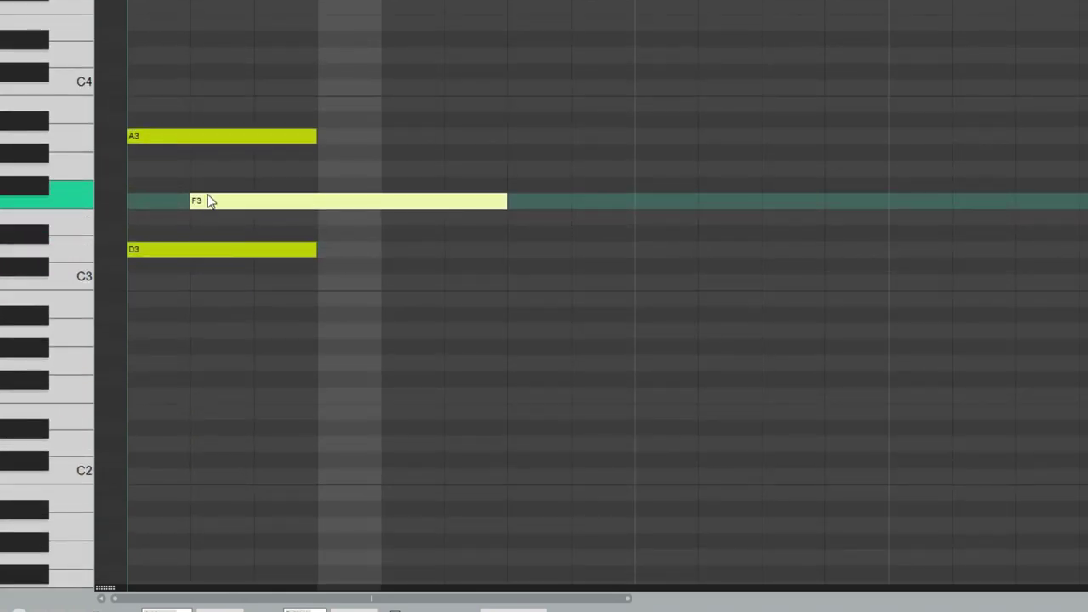
pyautogui.press('space')
pyautogui.press('space')
# - Raise the overlapping F3 note to F#3, trim its start slightly later, and play back the transition
pyautogui.moveTo(234, 205); pyautogui.dragTo(229, 188)
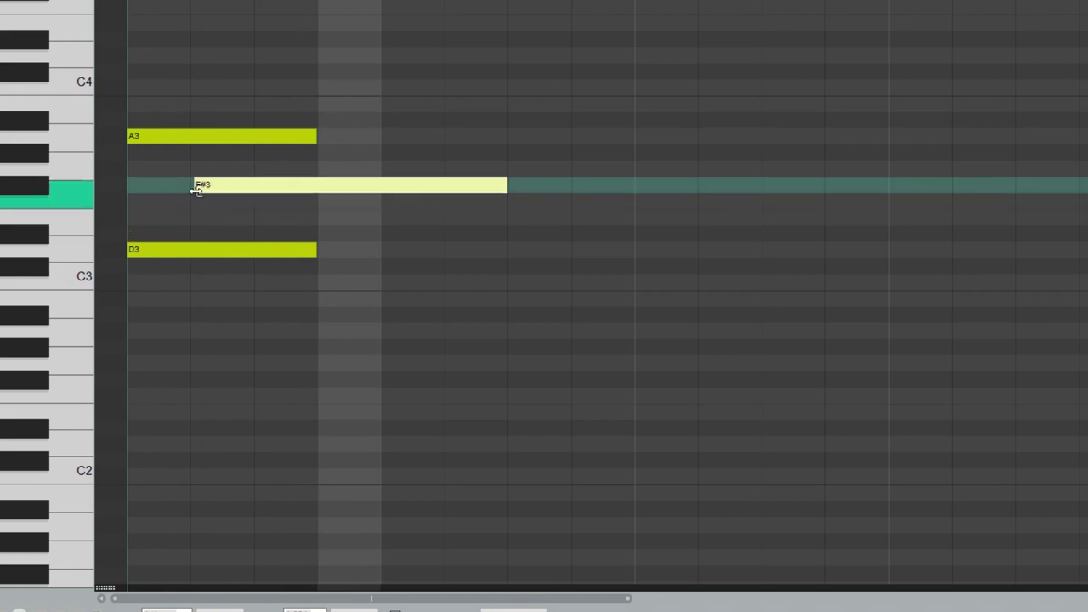
pyautogui.press('space')
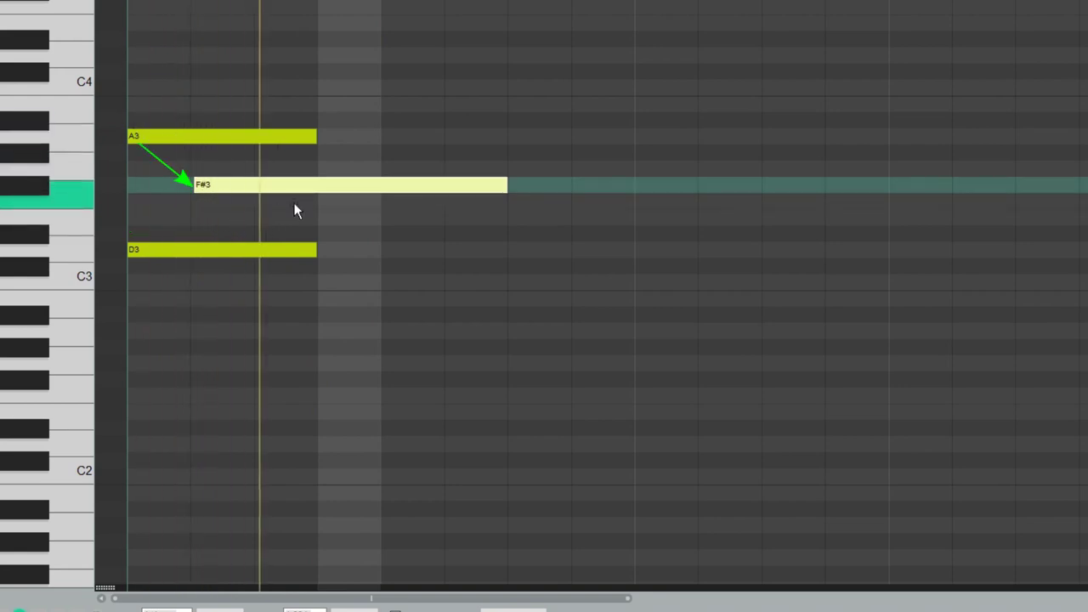
pyautogui.press('space')
pyautogui.moveTo(299, 187); pyautogui.dragTo(308, 192)
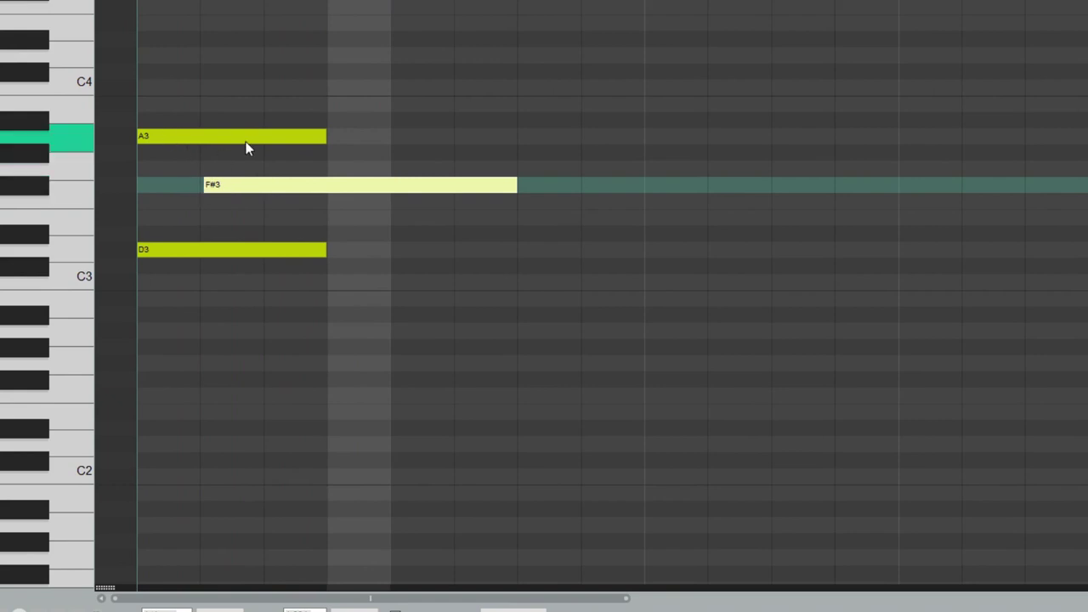
# - Raise the overlapping note to G3, add an E3 note with the same start and length, and play back both transitions
pyautogui.press('Up')
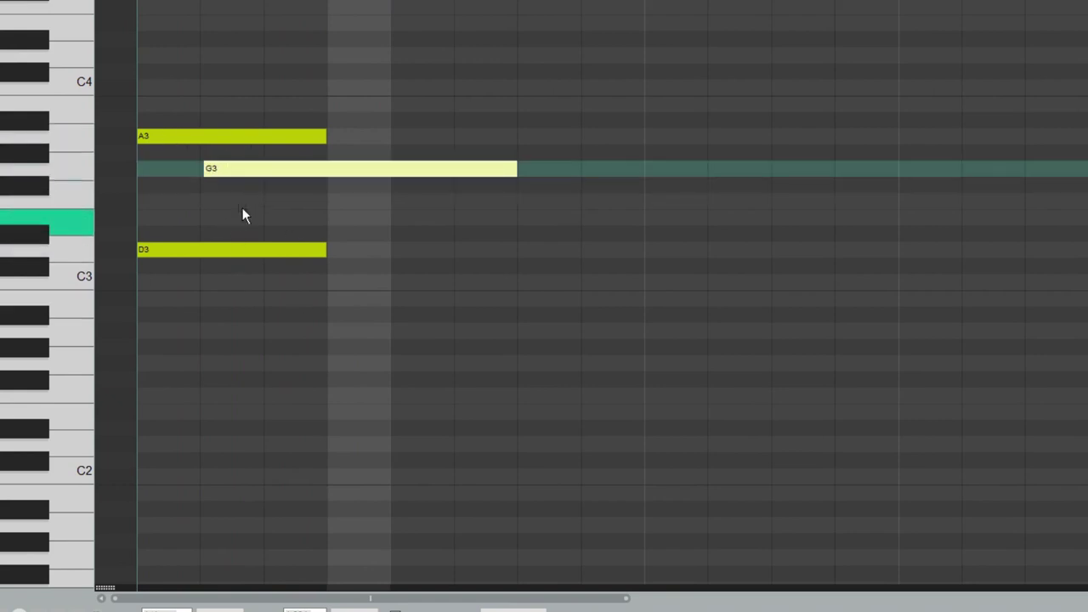
pyautogui.press('3')
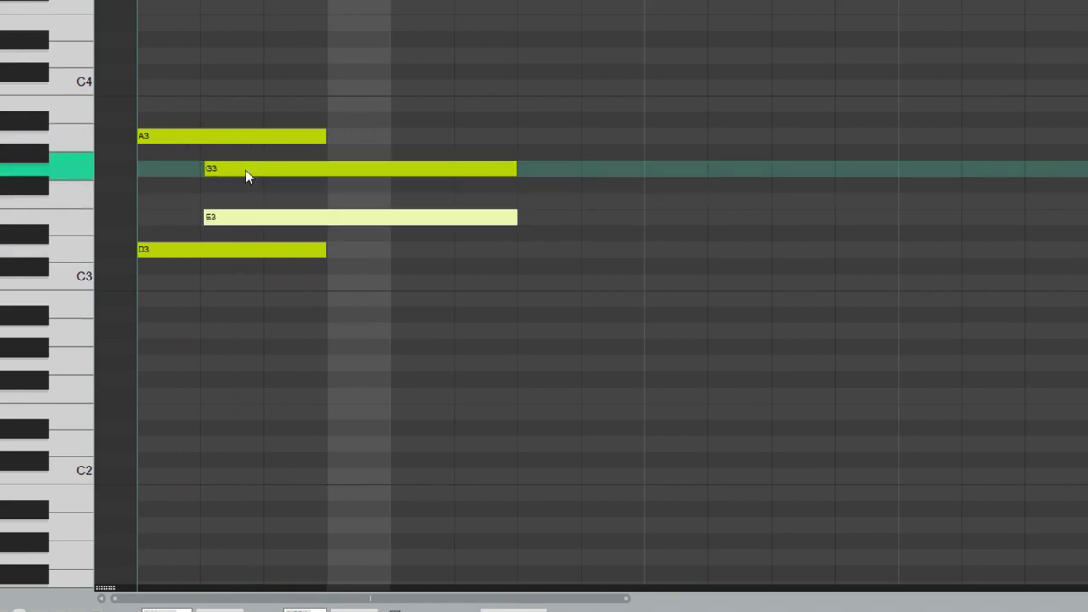
pyautogui.press('space')
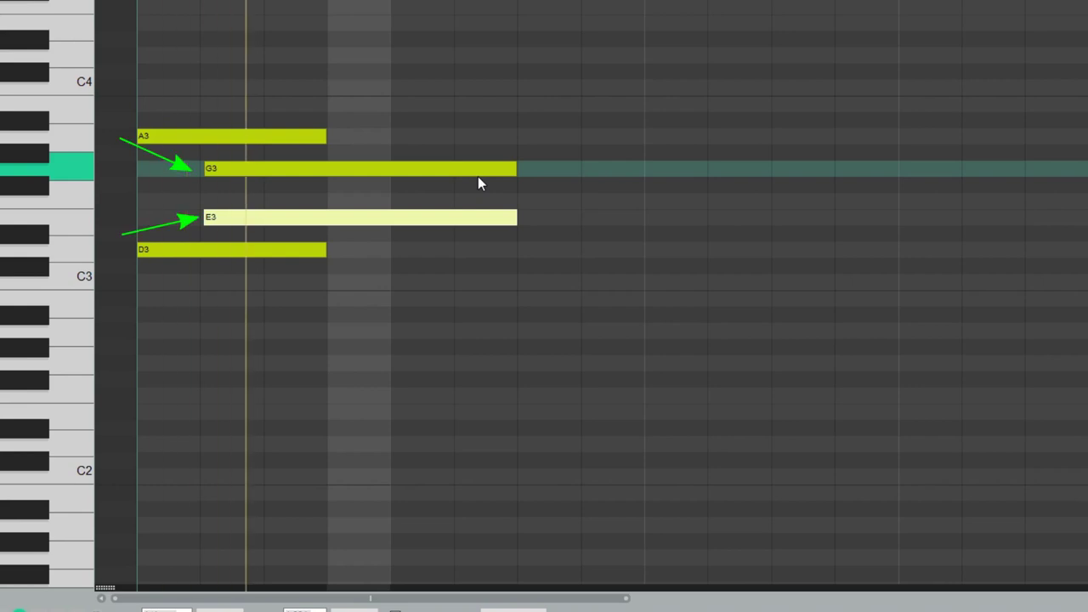
pyautogui.press('space')
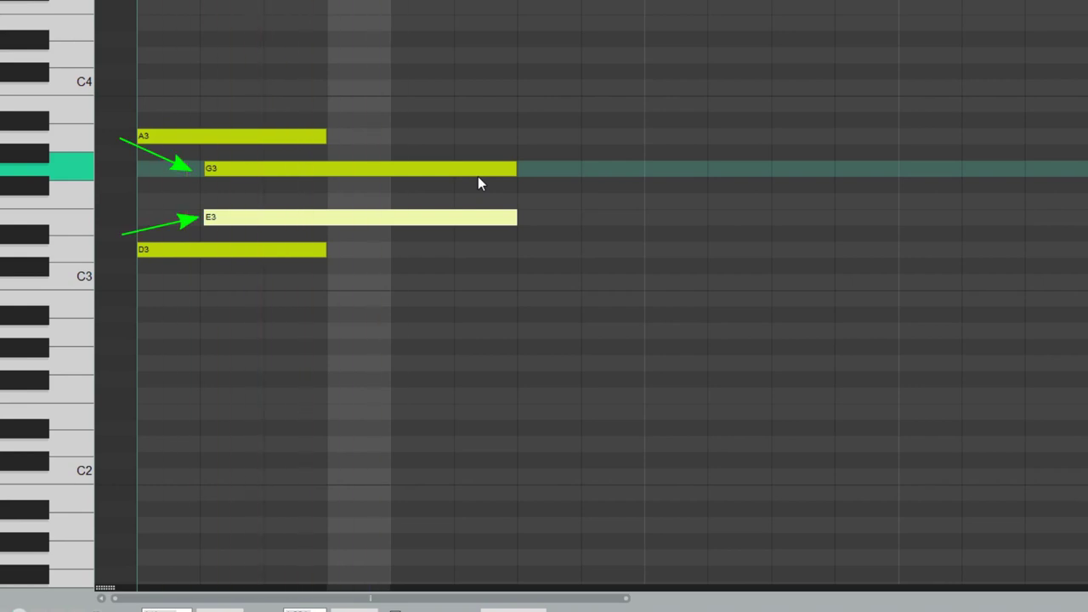
# - Replace the E3 note with a longer D4 note that overlaps the A3 and D3 notes, trimming its start slightly later
pyautogui.doubleClick(323, 221)
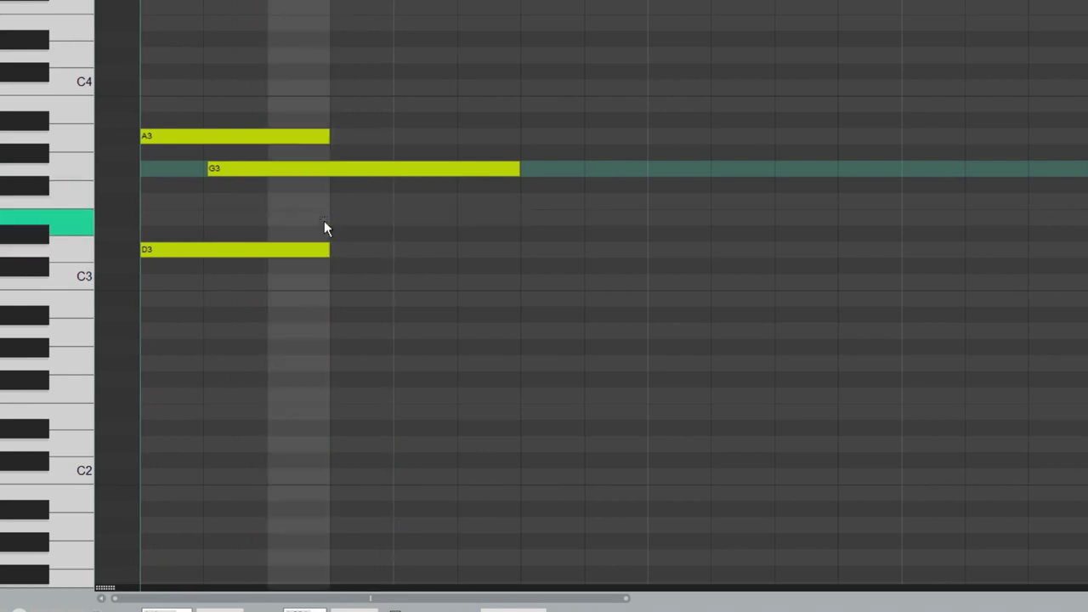
pyautogui.scroll(1, 321, 214)
pyautogui.hscroll(-1, 322, 215)
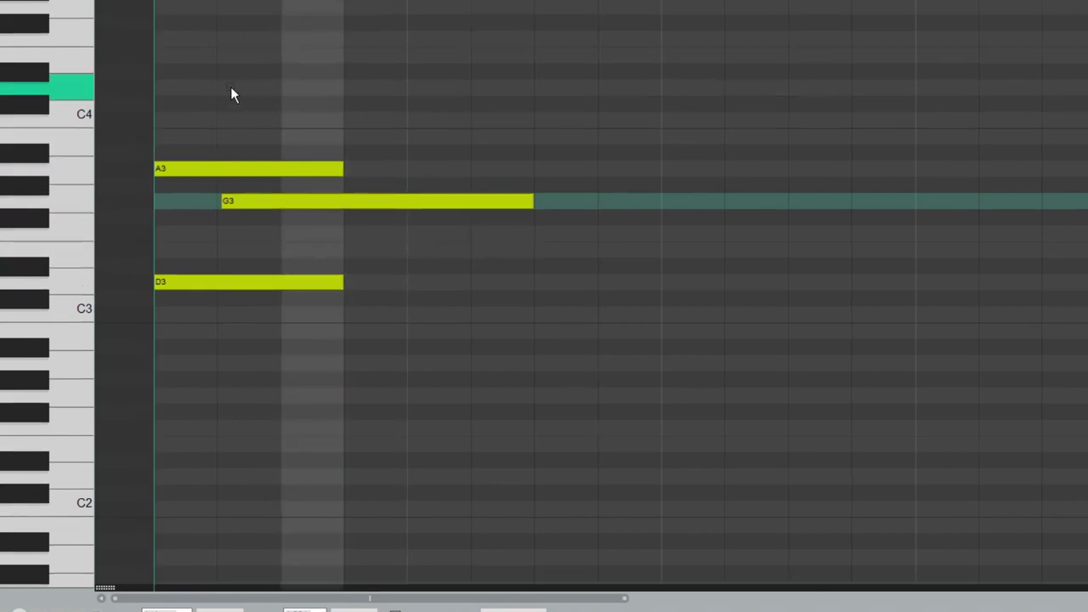
pyautogui.moveTo(226, 89); pyautogui.dragTo(660, 89)
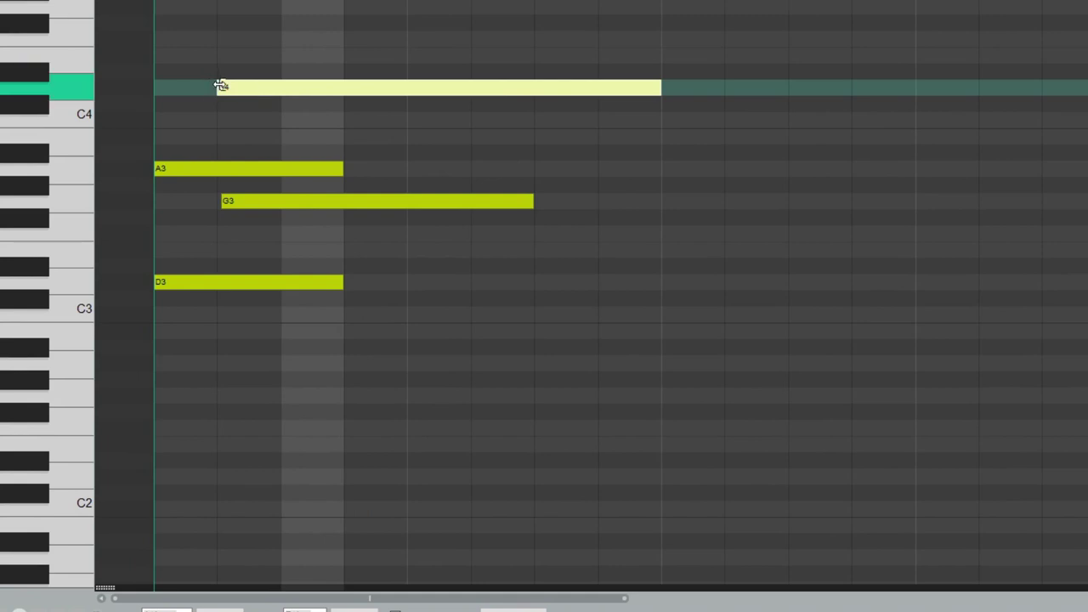
pyautogui.moveTo(220, 85); pyautogui.dragTo(232, 86)
# - Examine the possible legato transitions from the A3 and D3 notes to the overlapping G3 and D4 notes
pyautogui.moveTo(180, 159); pyautogui.dragTo(123, 456)
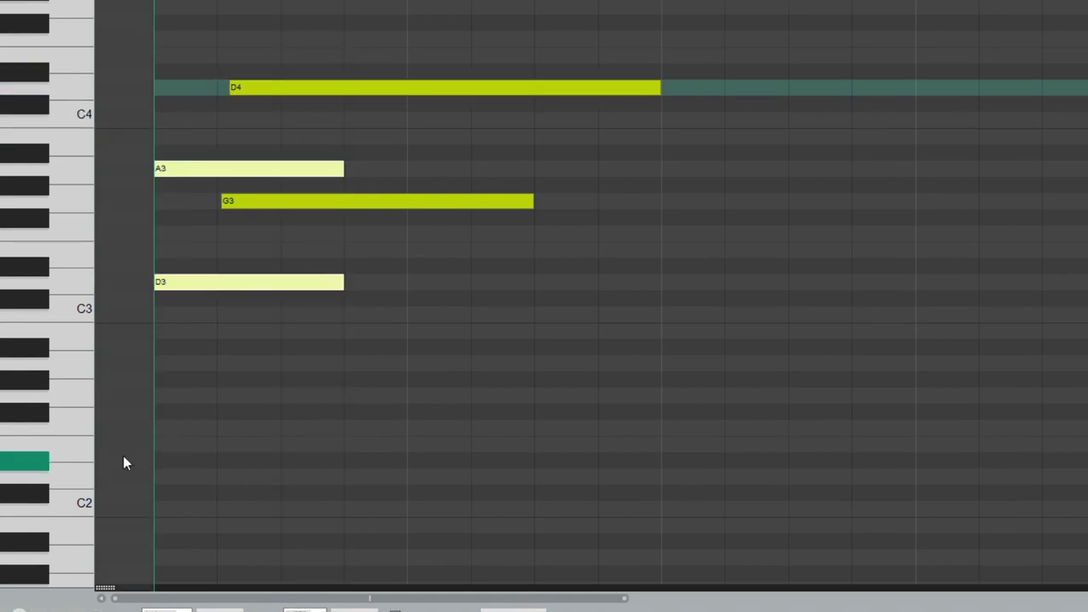
pyautogui.scroll(1, 206, 224)
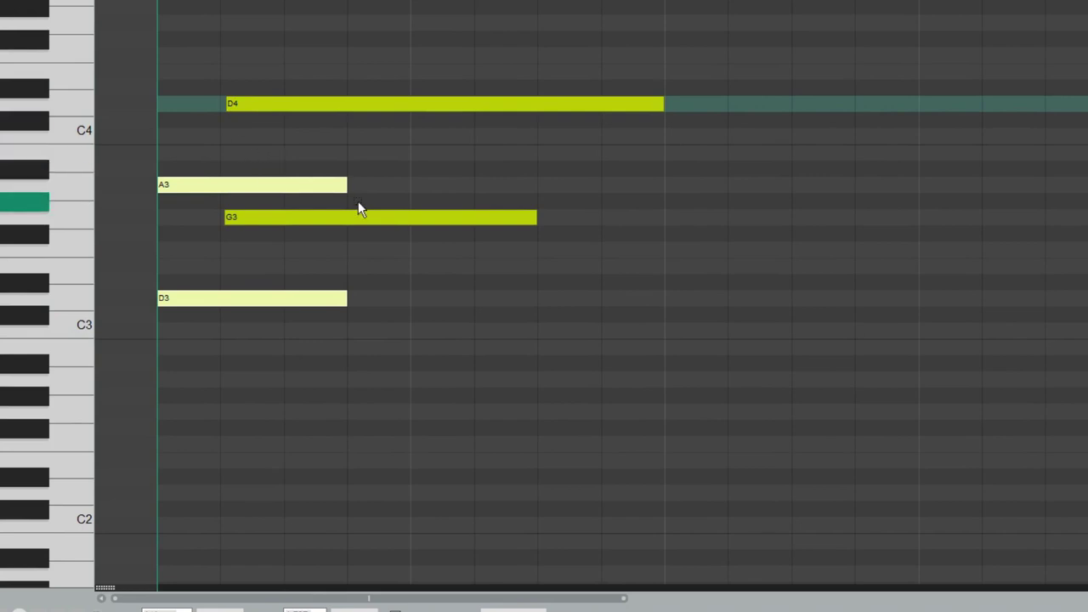
pyautogui.click(255, 218)
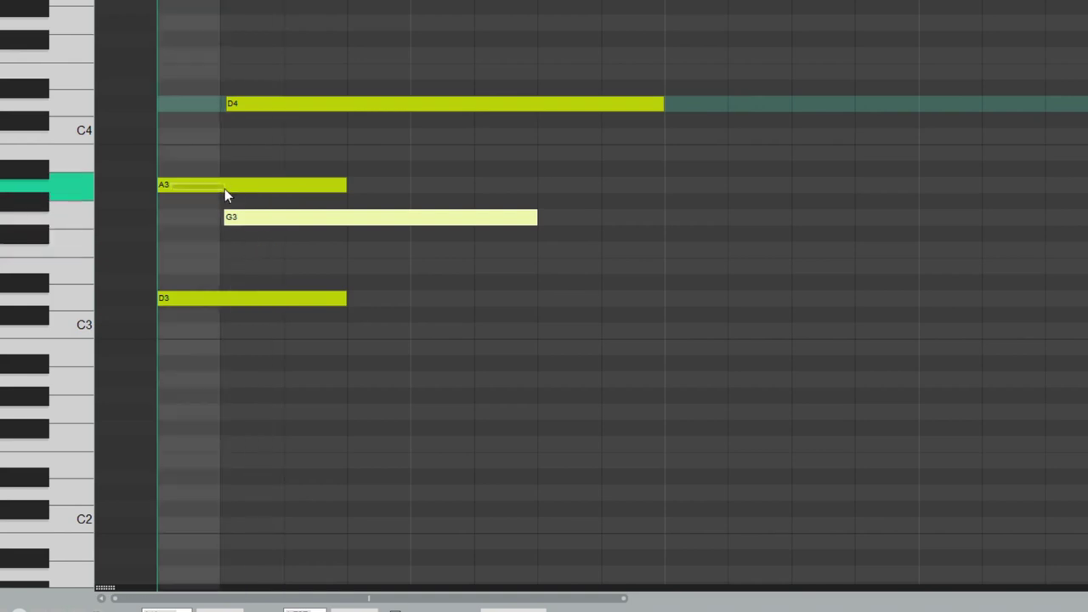
pyautogui.click(171, 184)
pyautogui.click(348, 104)
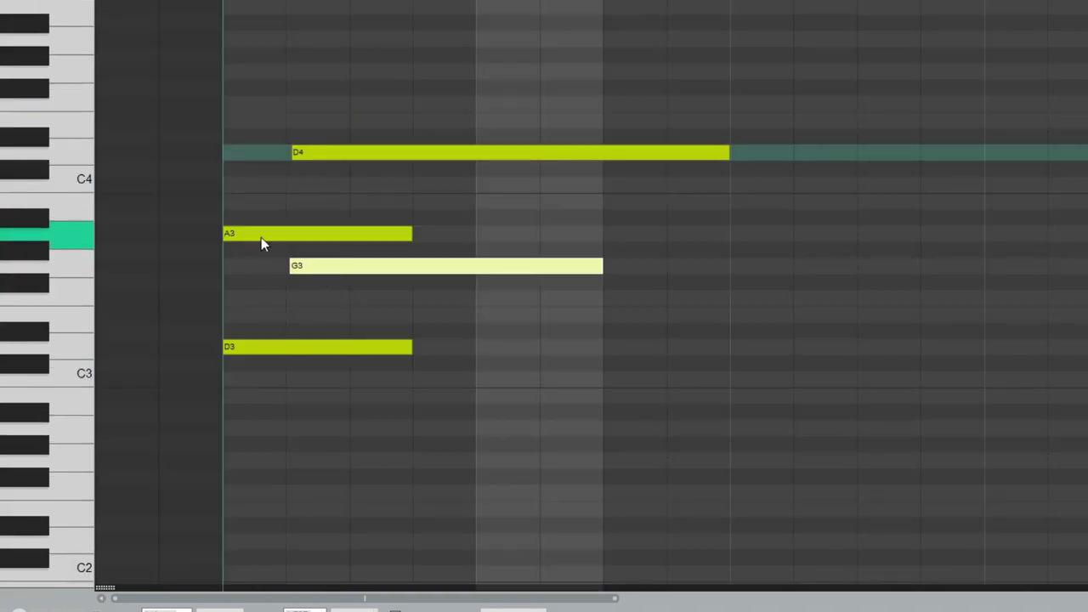
pyautogui.click(265, 233)
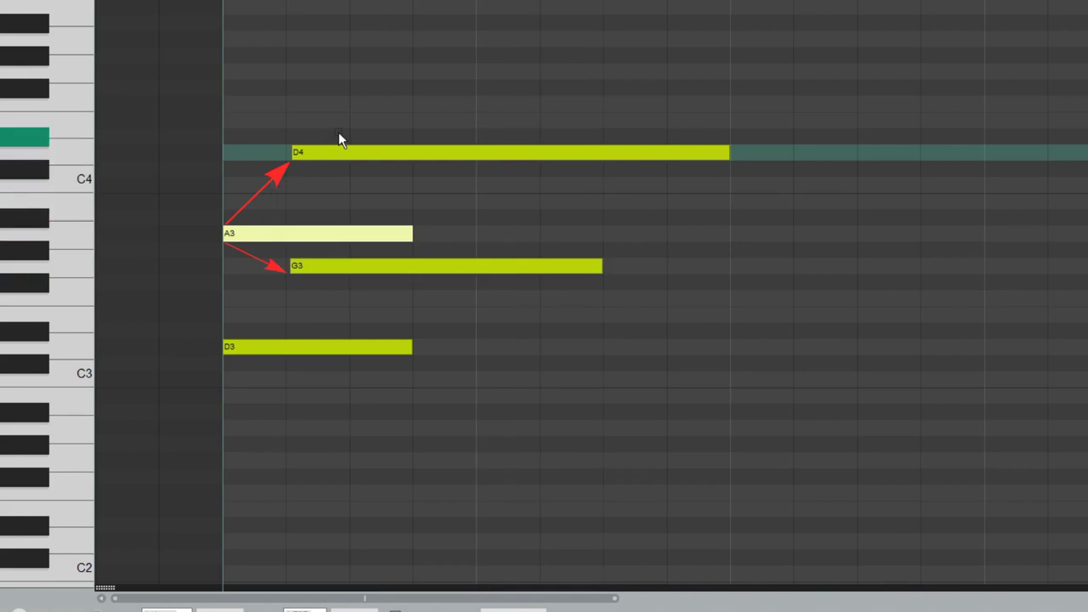
pyautogui.click(287, 346)
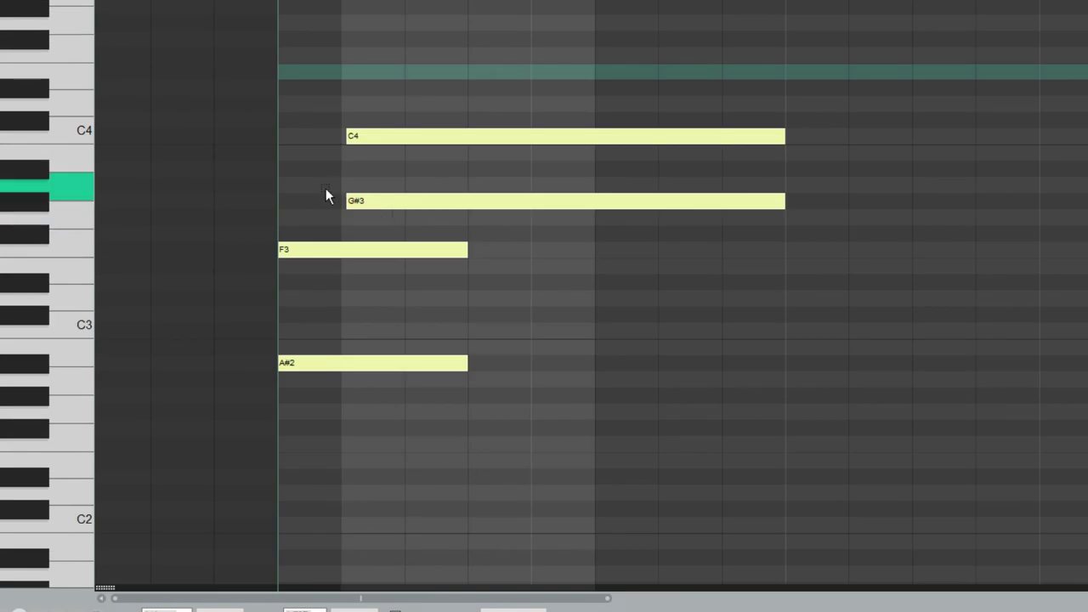
# - Add an A#3 note between the C4 and G#3 notes, matching their start and length
pyautogui.click(483, 198)
pyautogui.hotkey('ctrl', 'z')
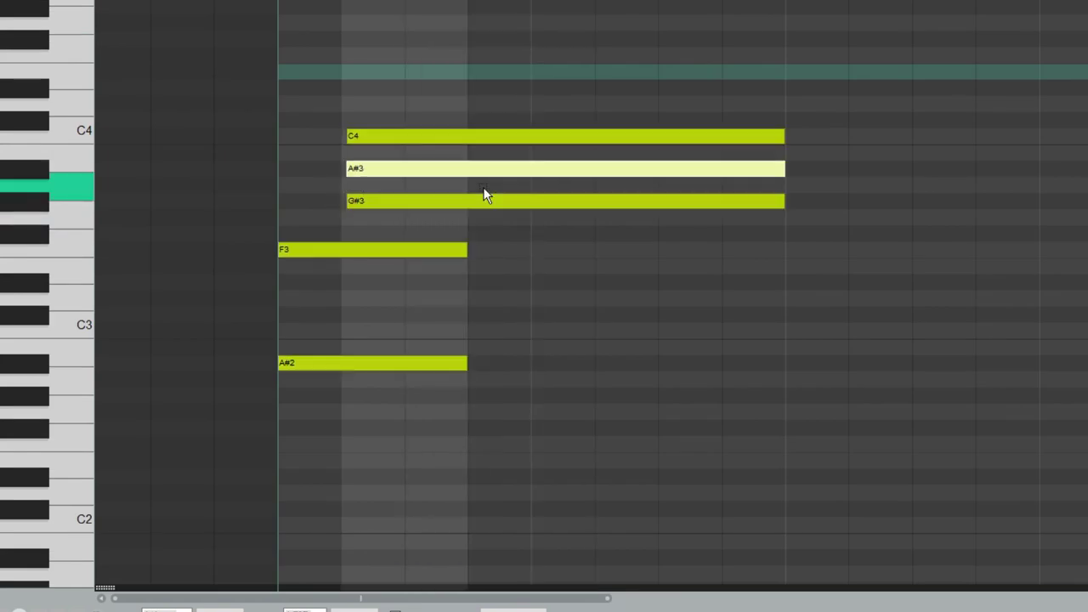
# - Examine how the F3 and A#2 notes could transition to the overlapping C4, A#3 and G#3 notes, and toggle playback
pyautogui.moveTo(288, 216); pyautogui.dragTo(324, 471)
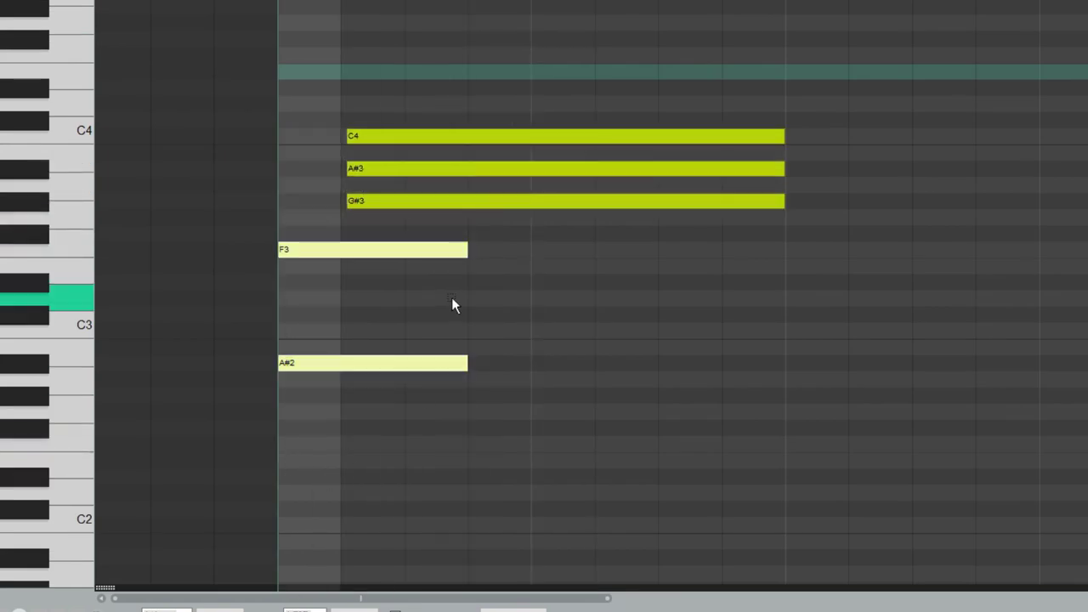
pyautogui.click(298, 250)
pyautogui.click(375, 167)
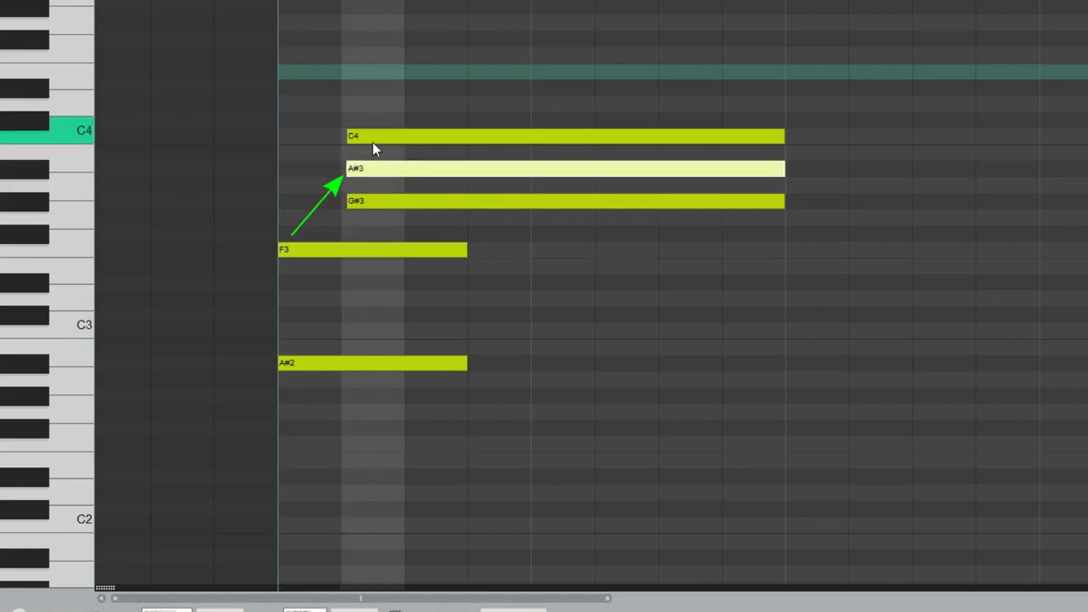
pyautogui.click(437, 136)
pyautogui.moveTo(342, 350); pyautogui.dragTo(446, 403)
pyautogui.click(371, 199)
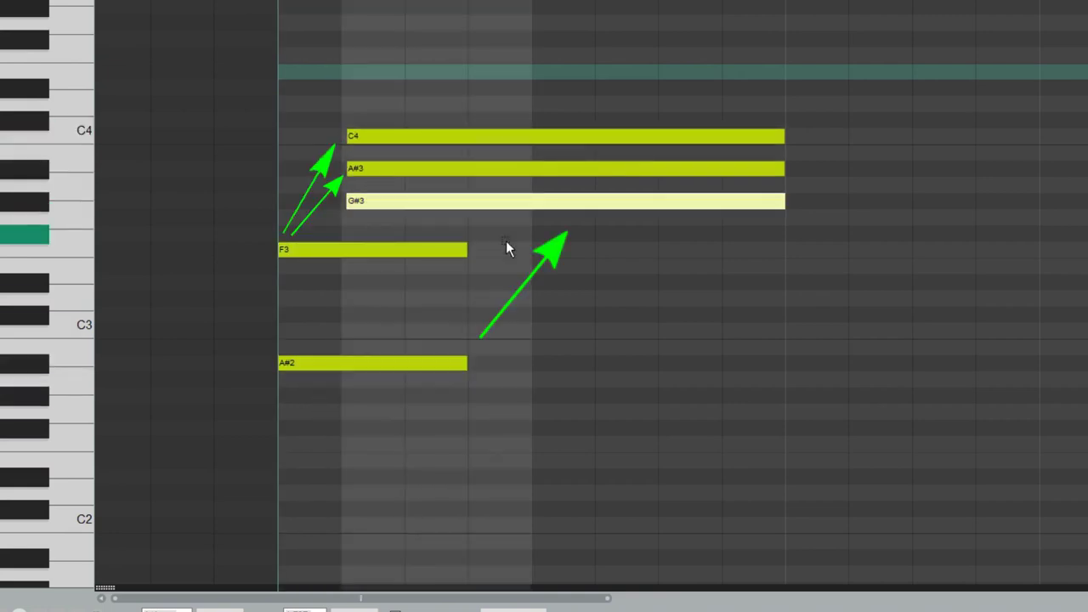
pyautogui.press('space')
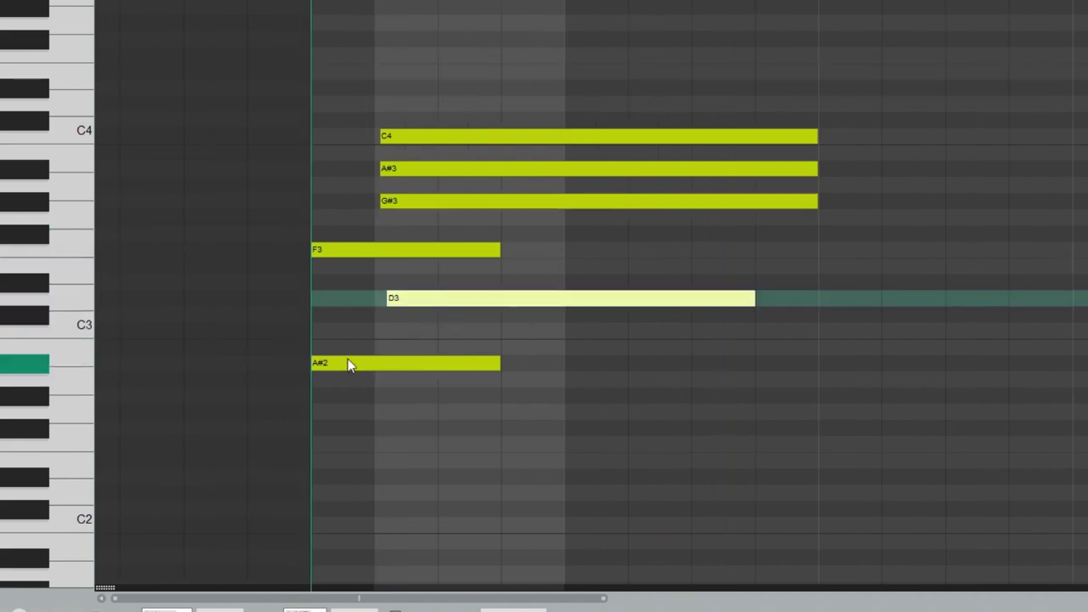
# - Examine the transitions from A#2 to D3 and from F3 to the upper three notes, and play back the overlapping chords
pyautogui.moveTo(330, 255); pyautogui.dragTo(366, 459)
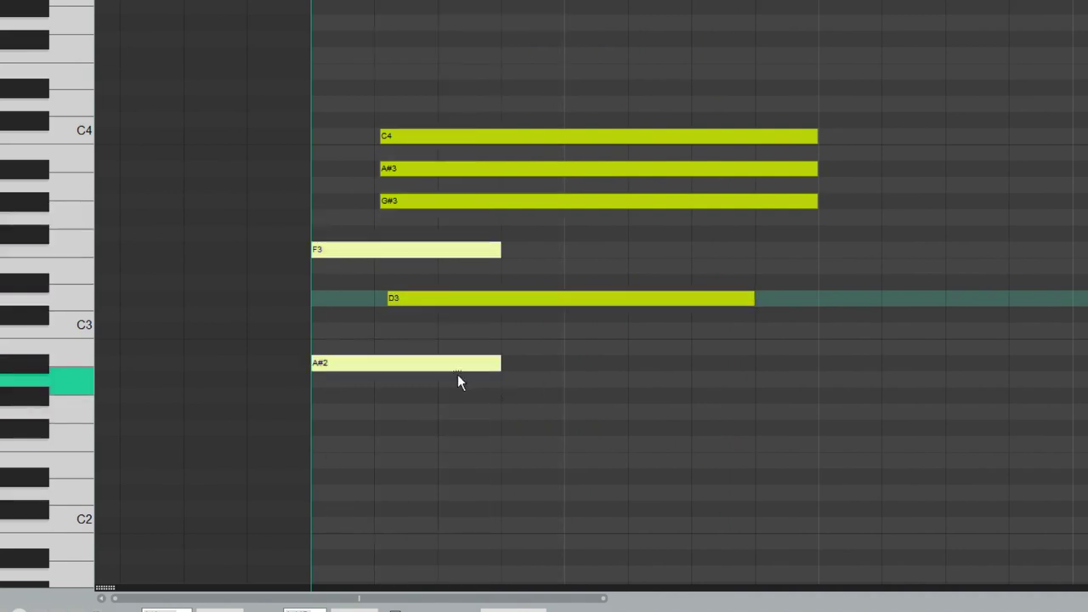
pyautogui.click(356, 363)
pyautogui.click(391, 297)
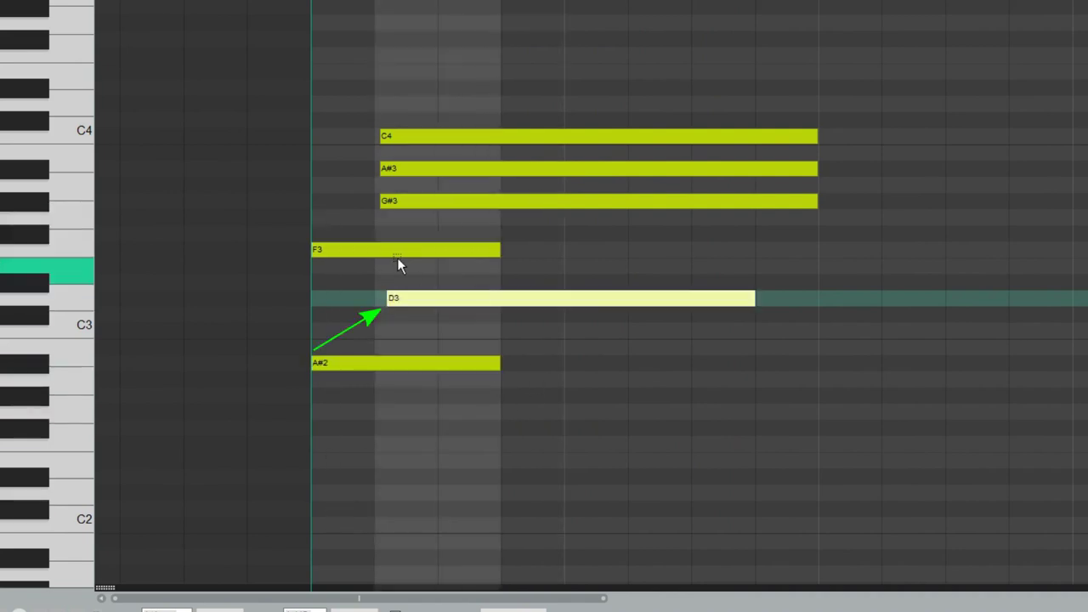
pyautogui.click(321, 250)
pyautogui.moveTo(352, 104); pyautogui.dragTo(490, 226)
pyautogui.press('space')
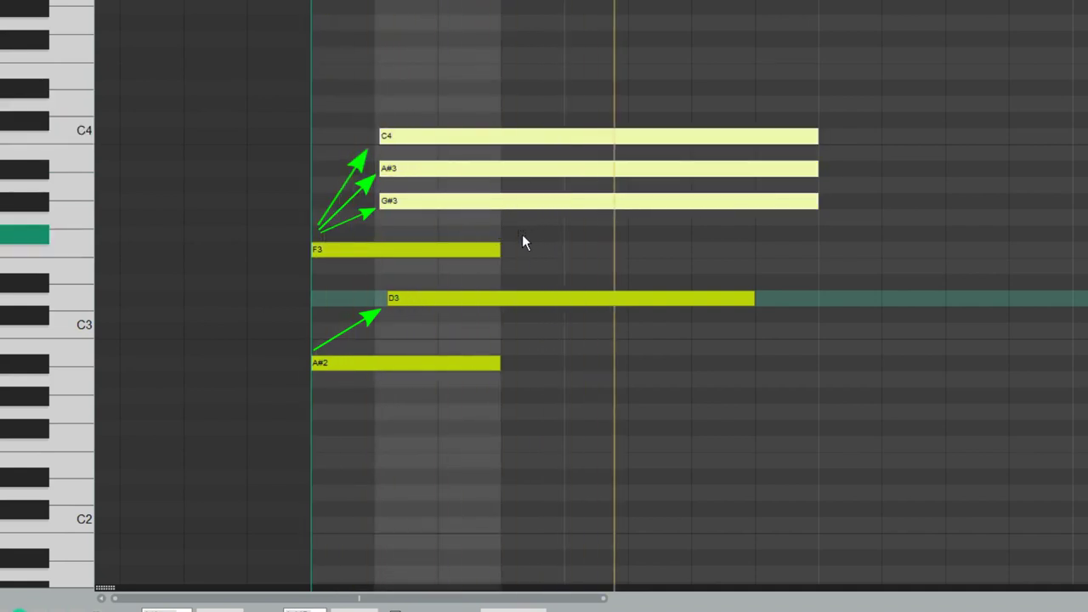
pyautogui.press('space')
pyautogui.moveTo(536, 239); pyautogui.dragTo(566, 239)
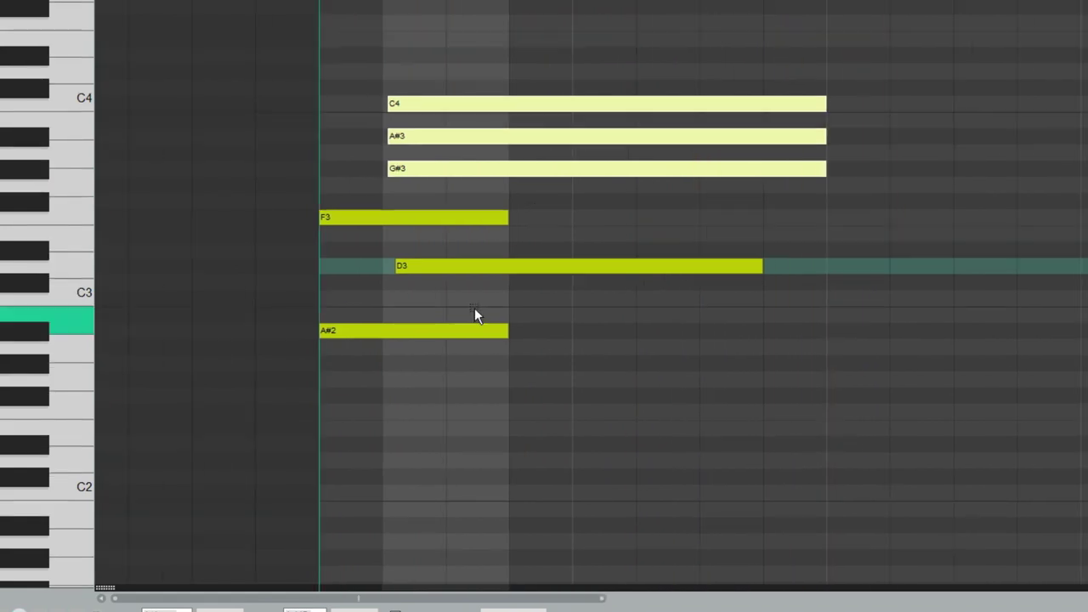